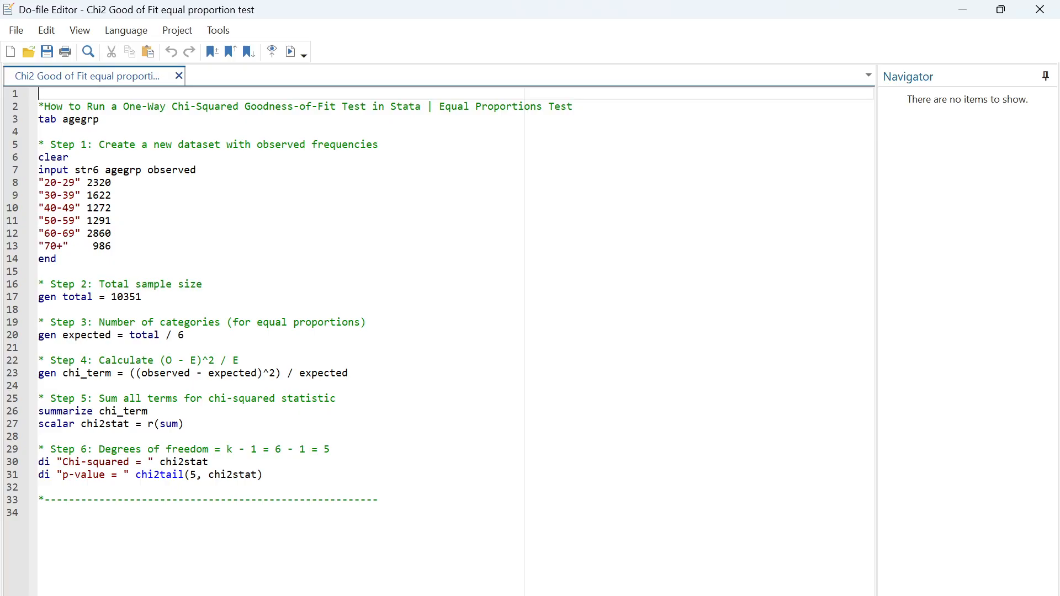
Step: Execute only the tab agegrp line of the do-file and bring up its output in the main Stata window
drag(101, 120, 38, 120)
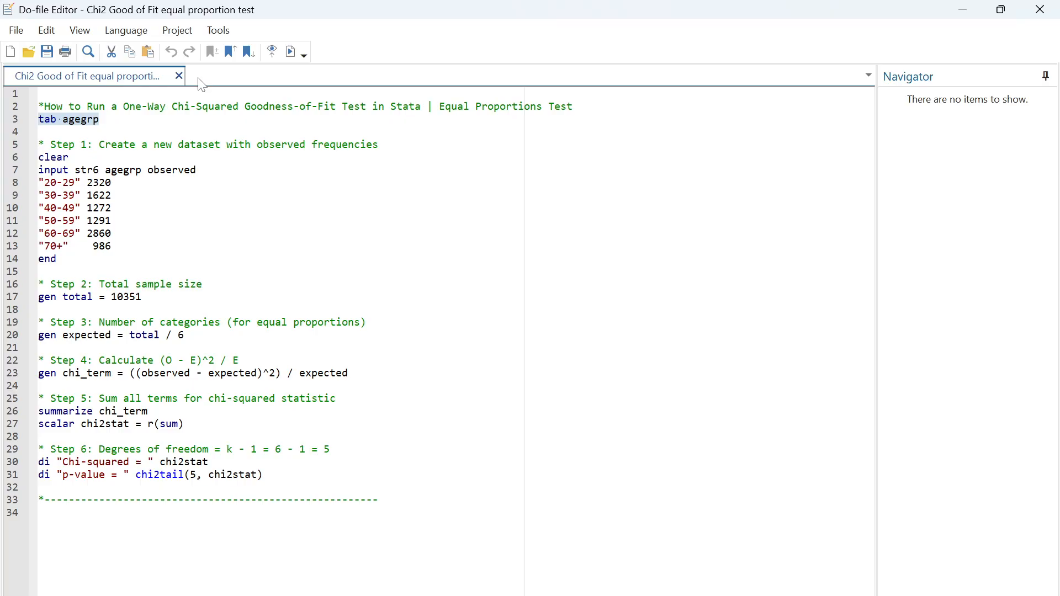
click(291, 52)
click(729, 595)
click(645, 552)
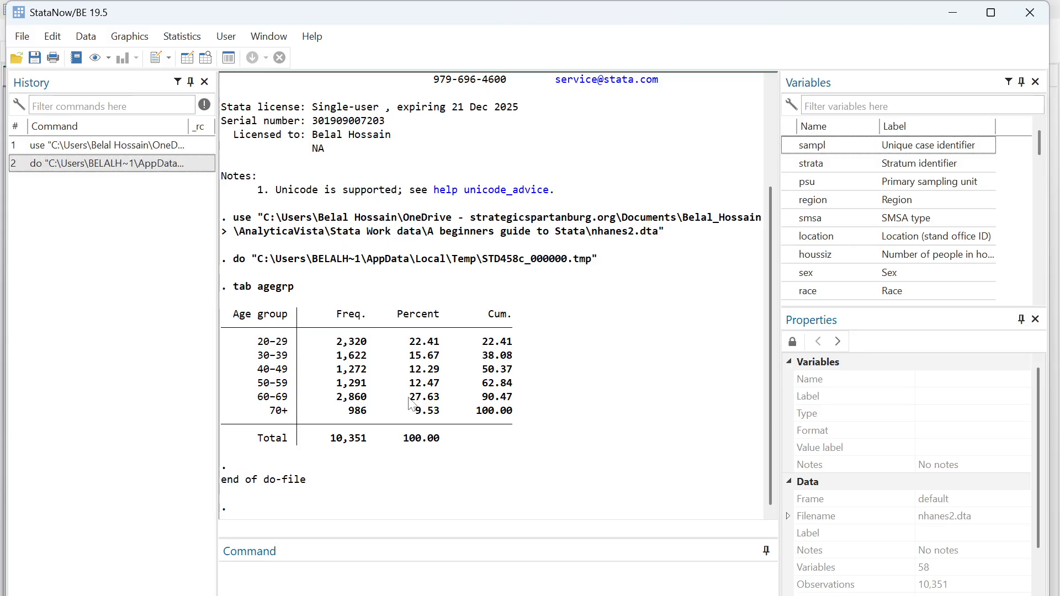
Step: Examine the age group frequency table, comparing the percentages, the 60-69 and 70+ rows, and the total frequency
drag(404, 398, 440, 397)
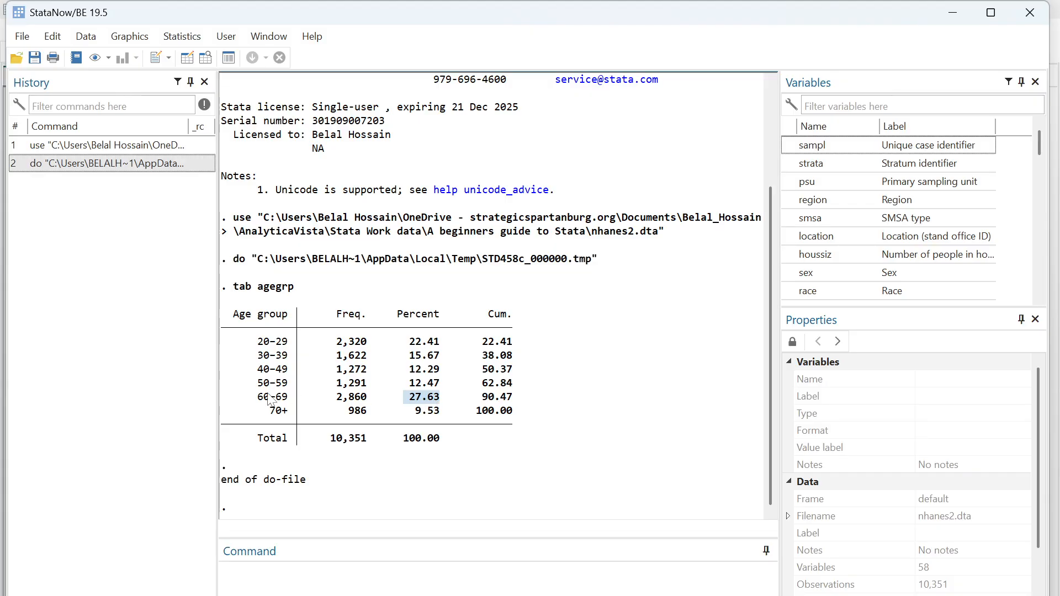
drag(258, 397, 437, 405)
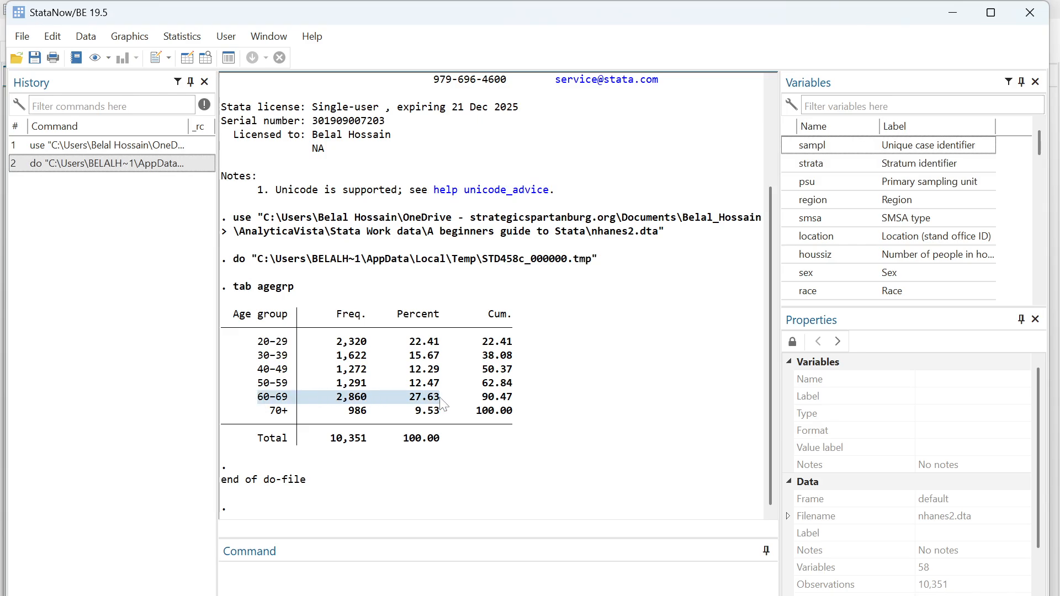
click(442, 401)
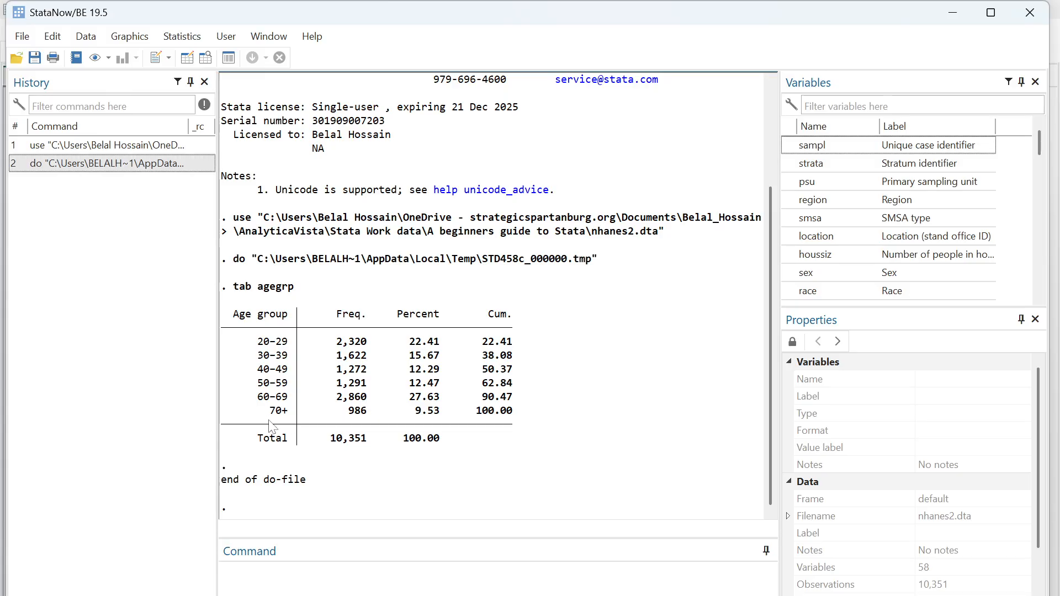
drag(267, 413, 365, 421)
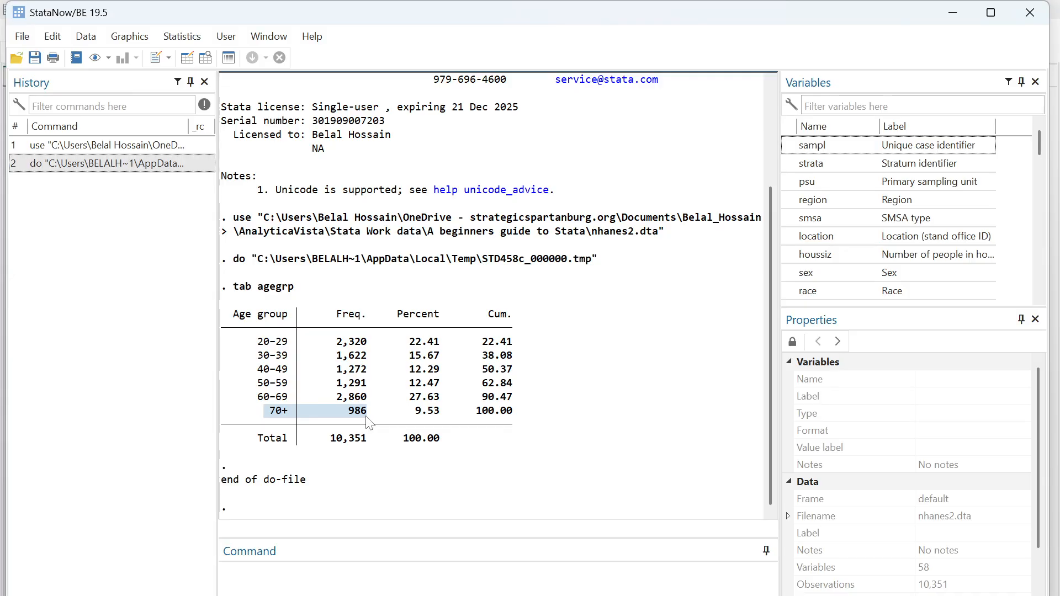
click(420, 558)
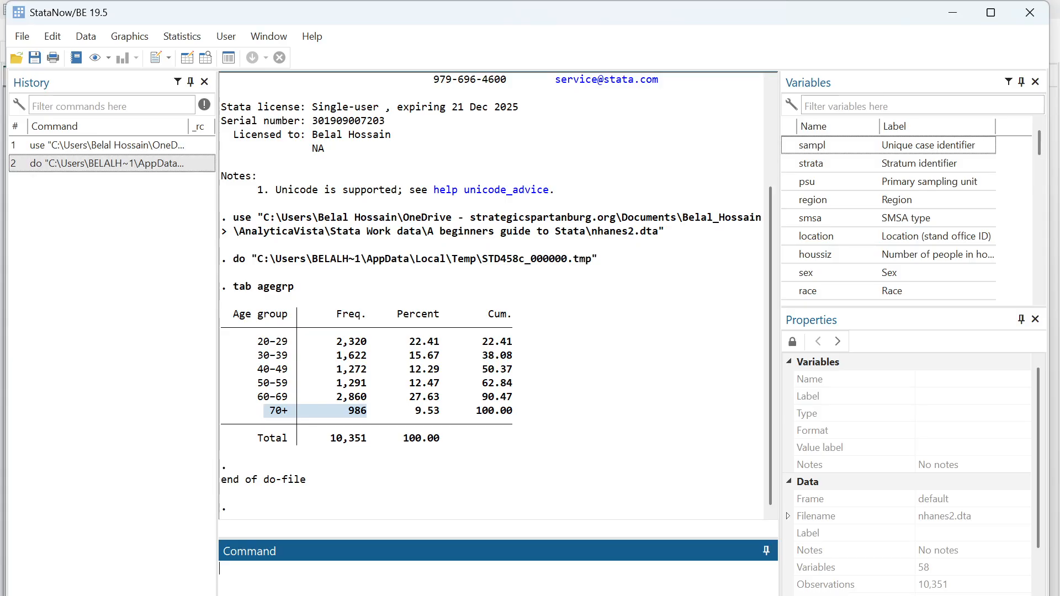
click(370, 429)
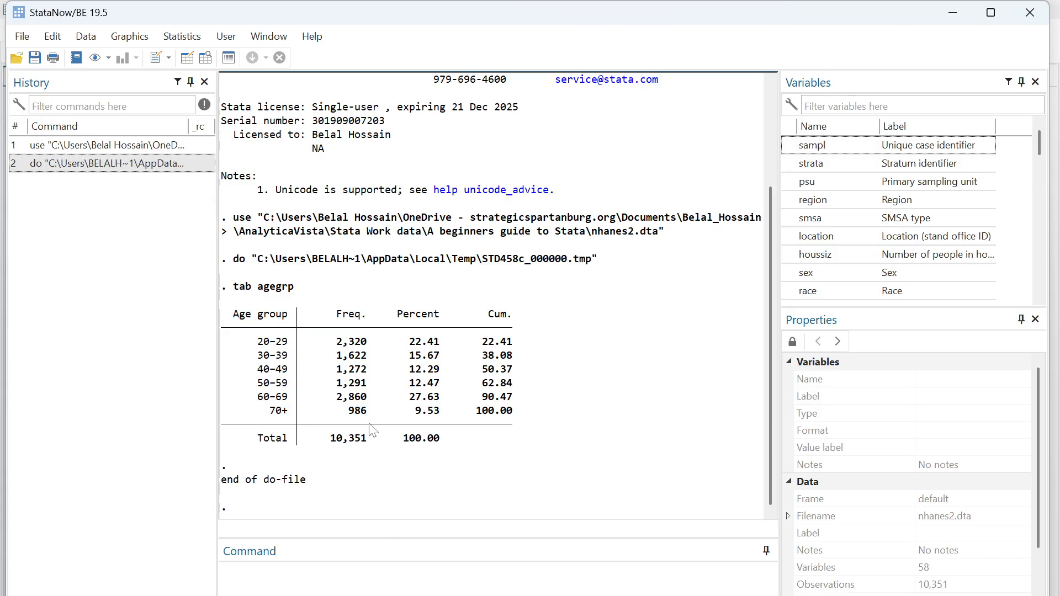
click(329, 559)
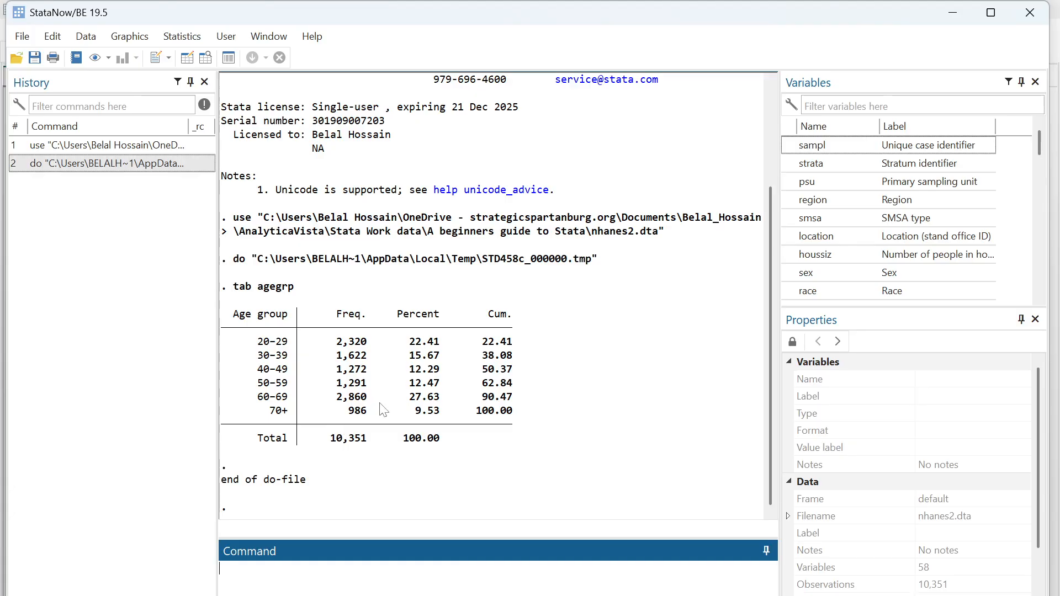
drag(417, 340, 436, 418)
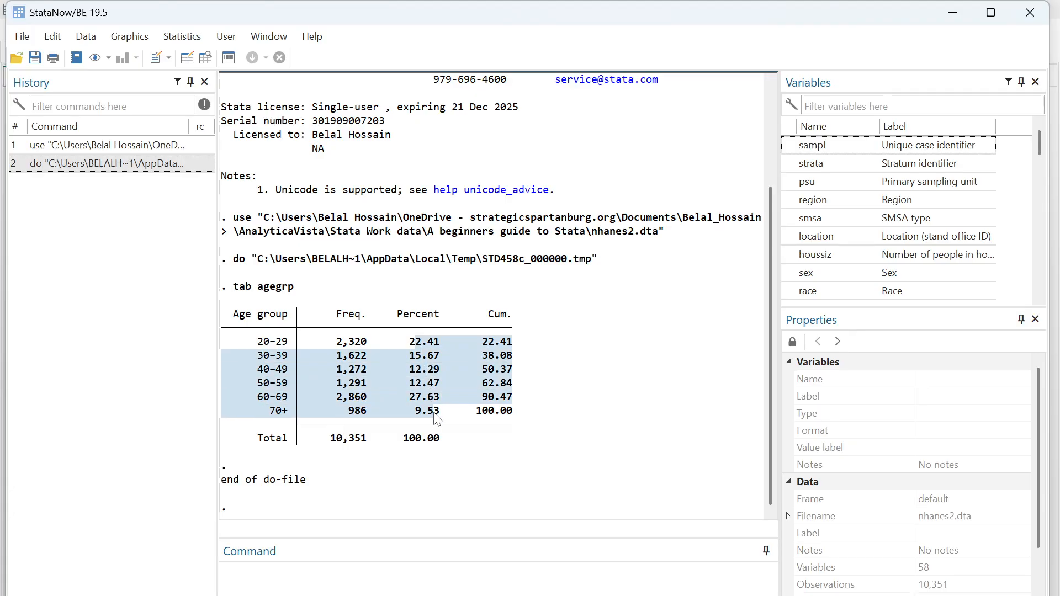
click(436, 419)
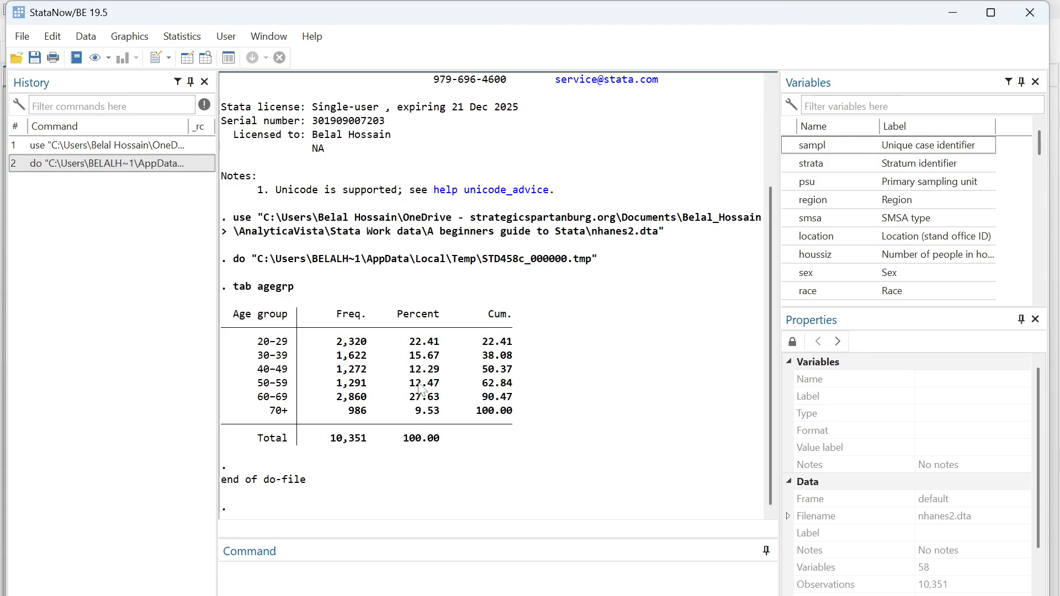
click(358, 581)
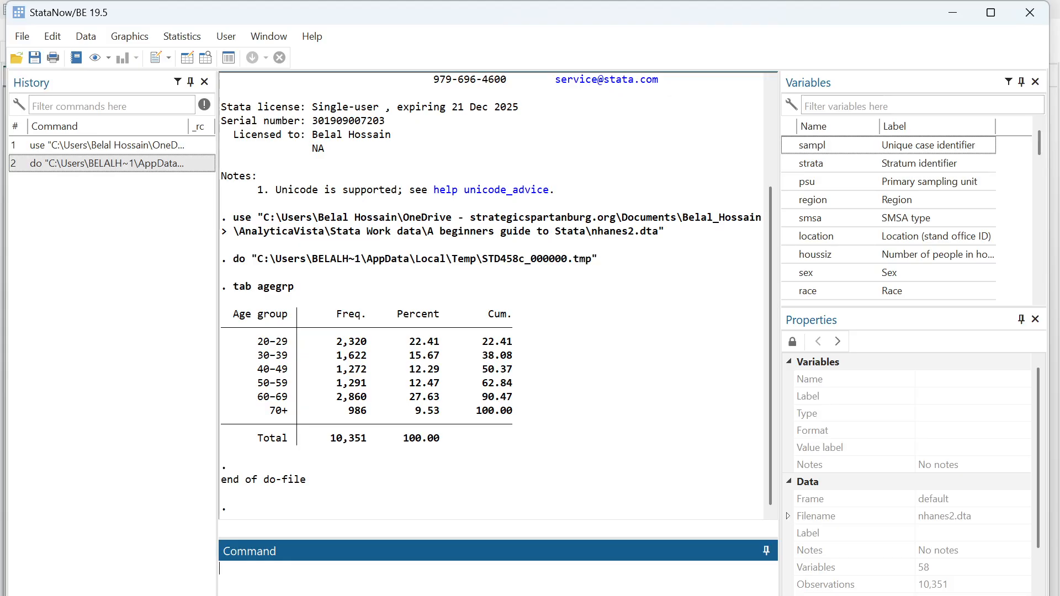
drag(325, 439, 368, 444)
click(368, 444)
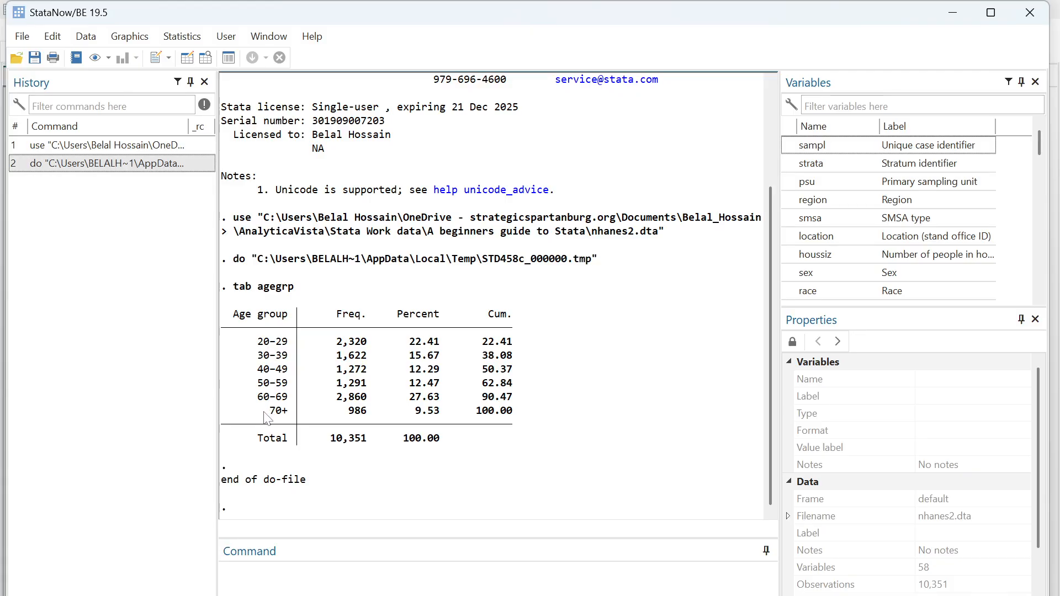
click(364, 578)
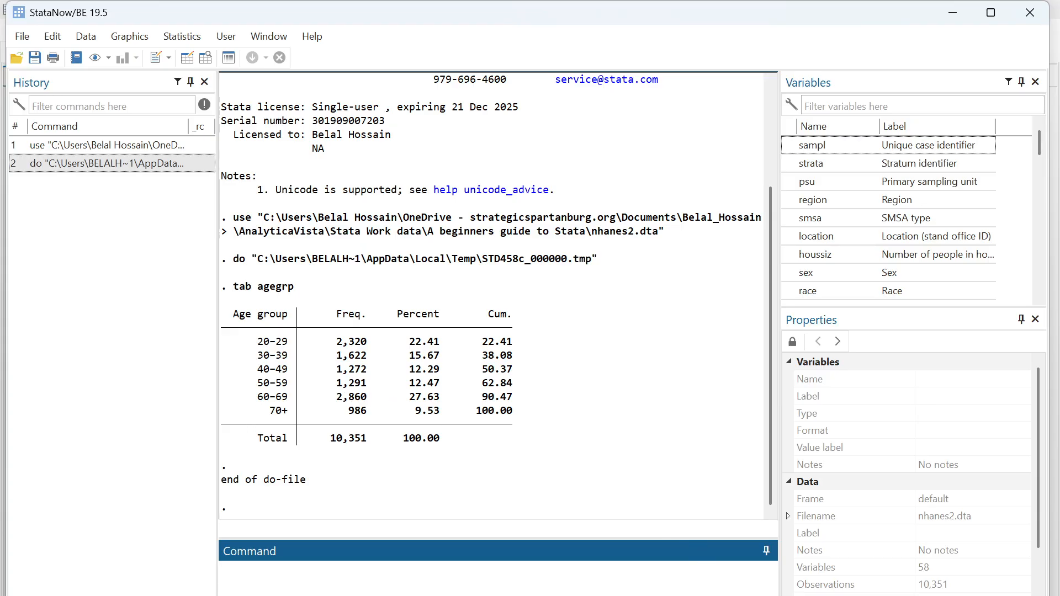
Step: Return to the do-file and review the Step 1 code: the input variables, the observed frequency of each age group, and the closing end
mouse_move(727, 595)
click(810, 576)
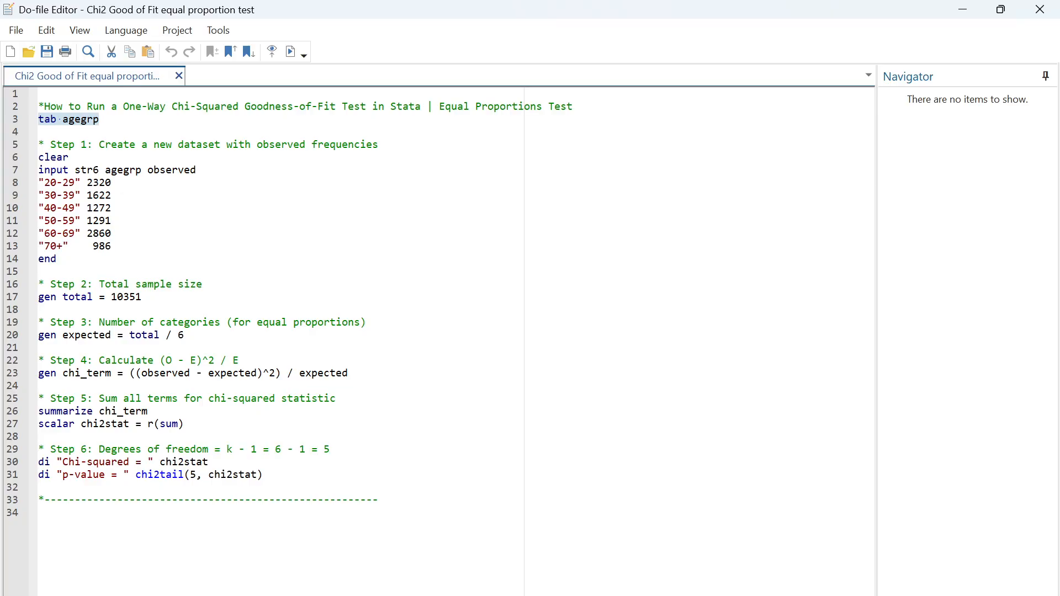
drag(87, 182, 111, 182)
click(112, 196)
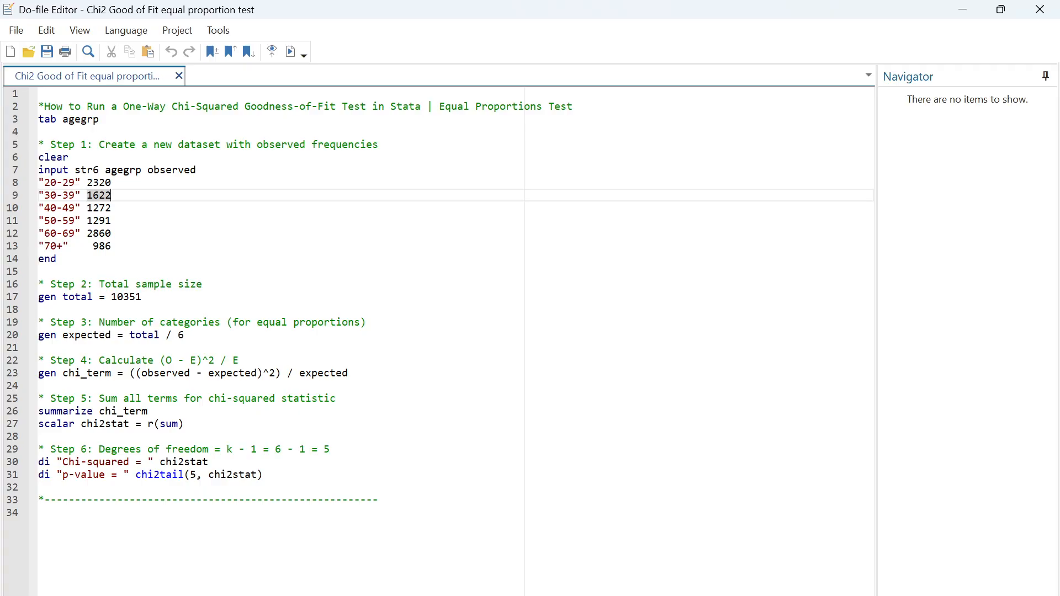
drag(112, 246, 40, 170)
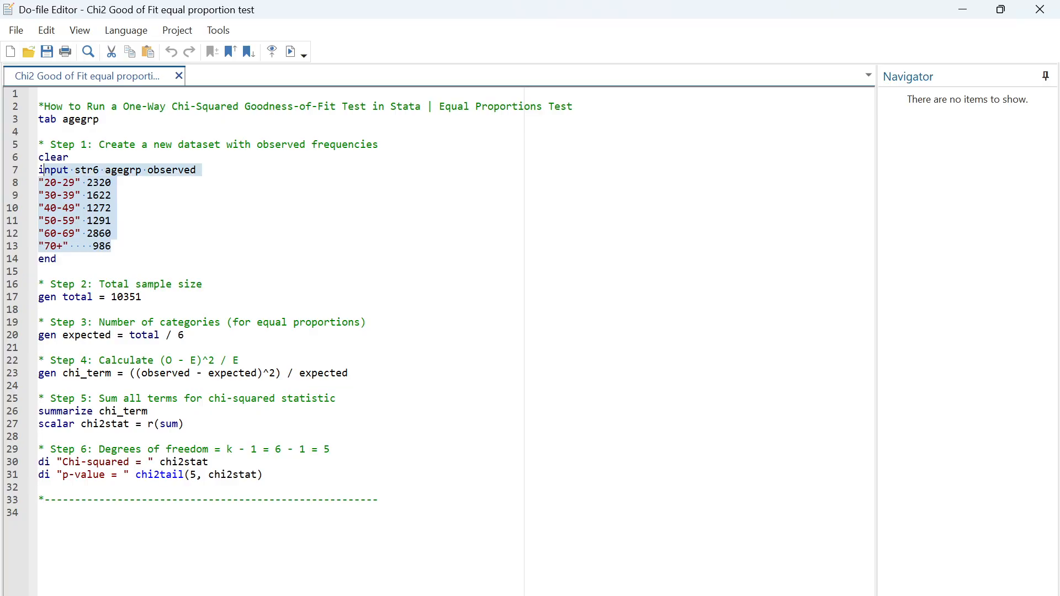
click(88, 220)
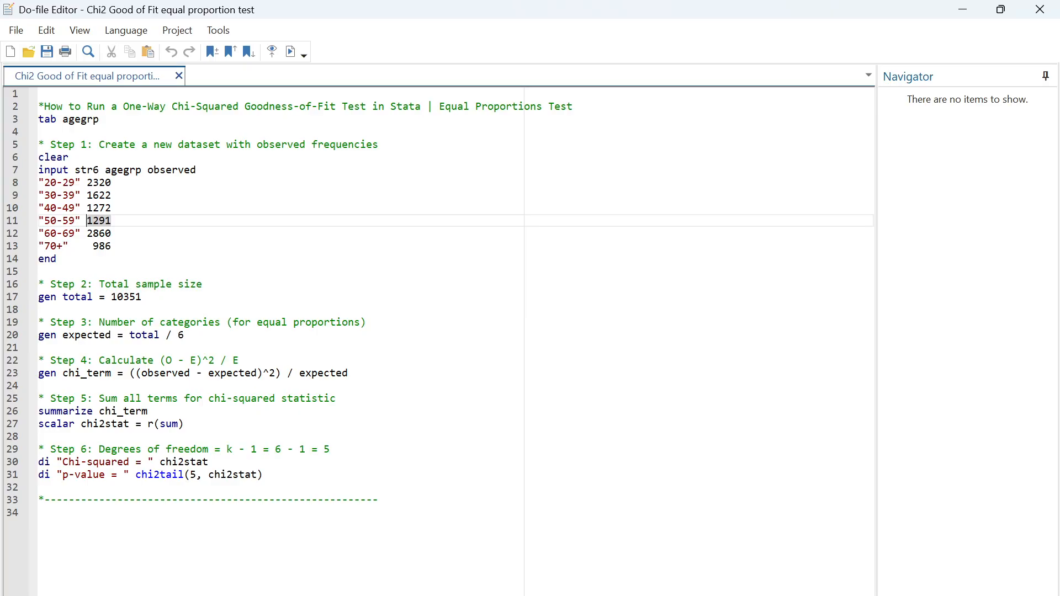
drag(69, 170, 196, 169)
click(81, 234)
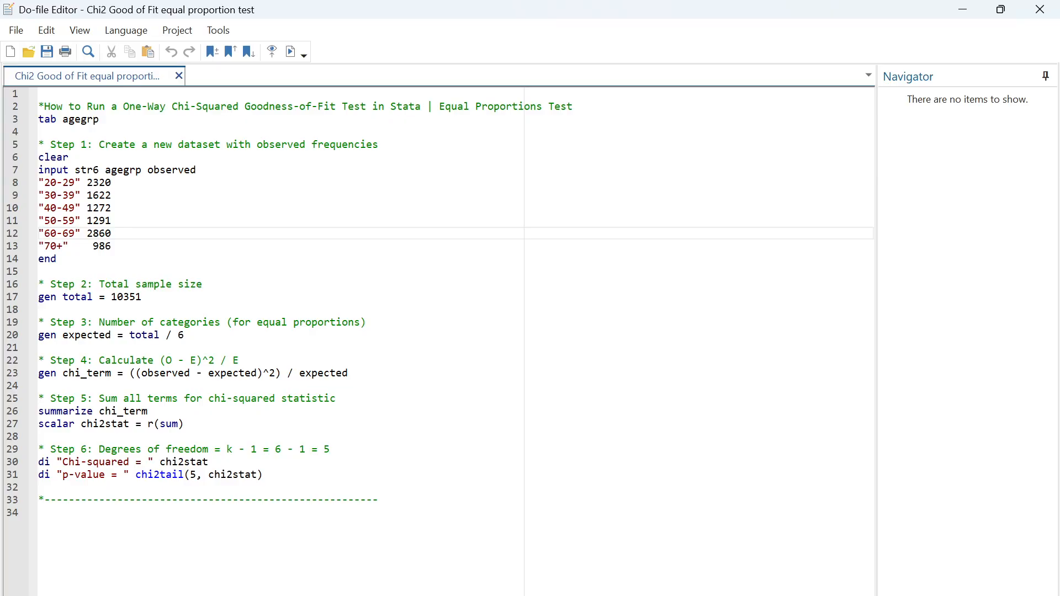
drag(39, 182, 111, 246)
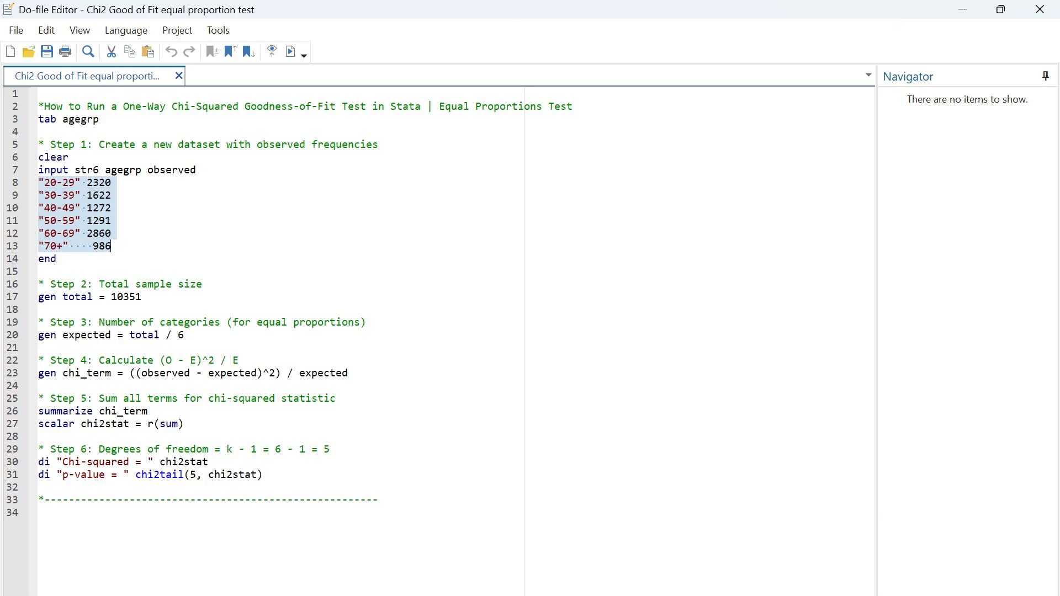
click(57, 259)
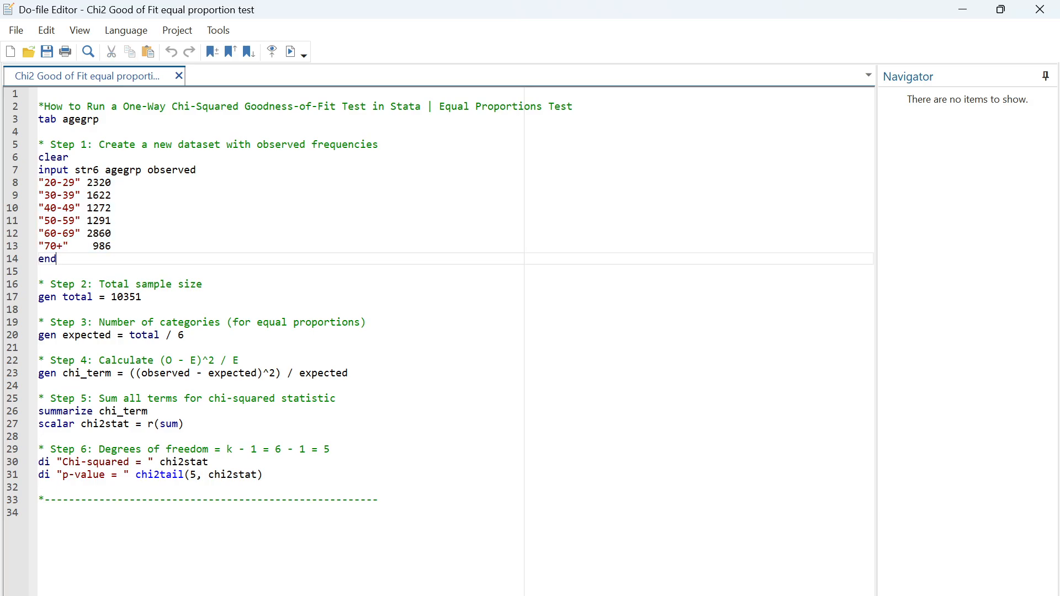
Step: Execute the whole Step 1 block, from its comment through end, to create the observed frequencies dataset, and show its output
drag(57, 259, 38, 144)
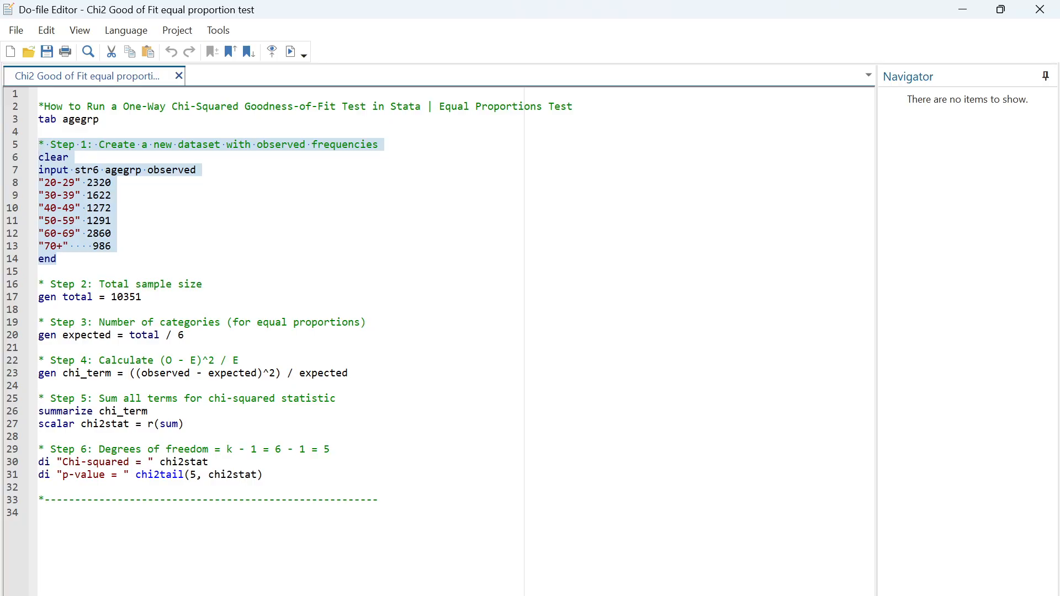
click(292, 52)
mouse_move(728, 595)
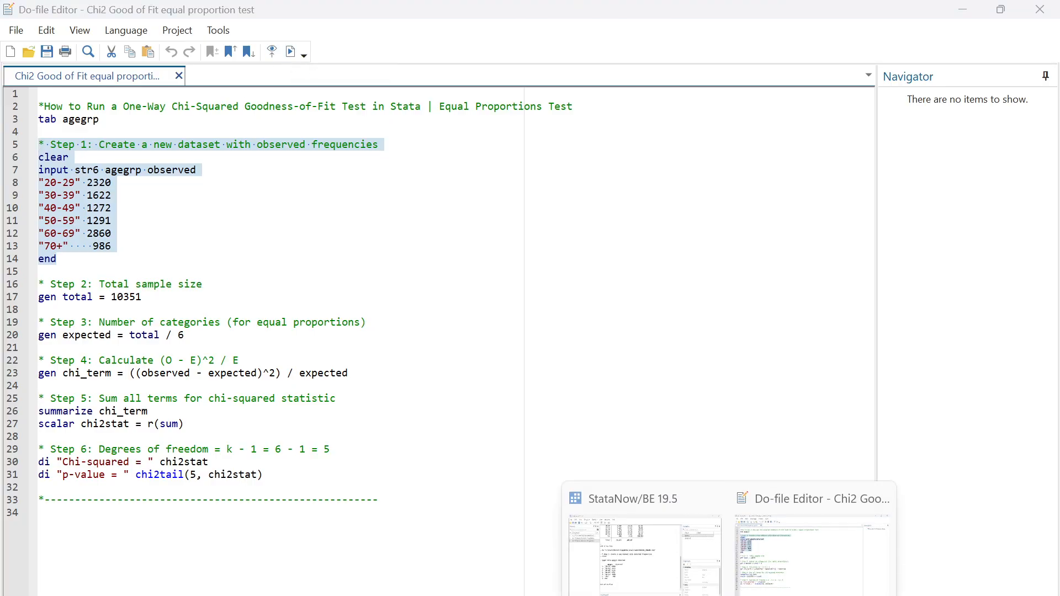
click(596, 587)
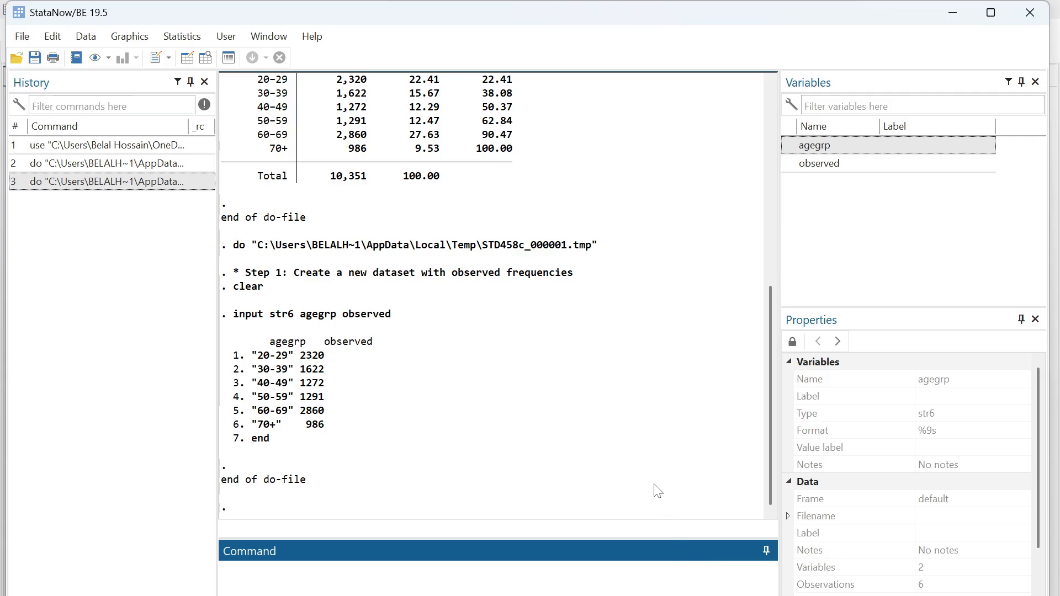
Step: Back in the do-file, execute the Step 2 block with gen total = 10351 and show its output
click(729, 595)
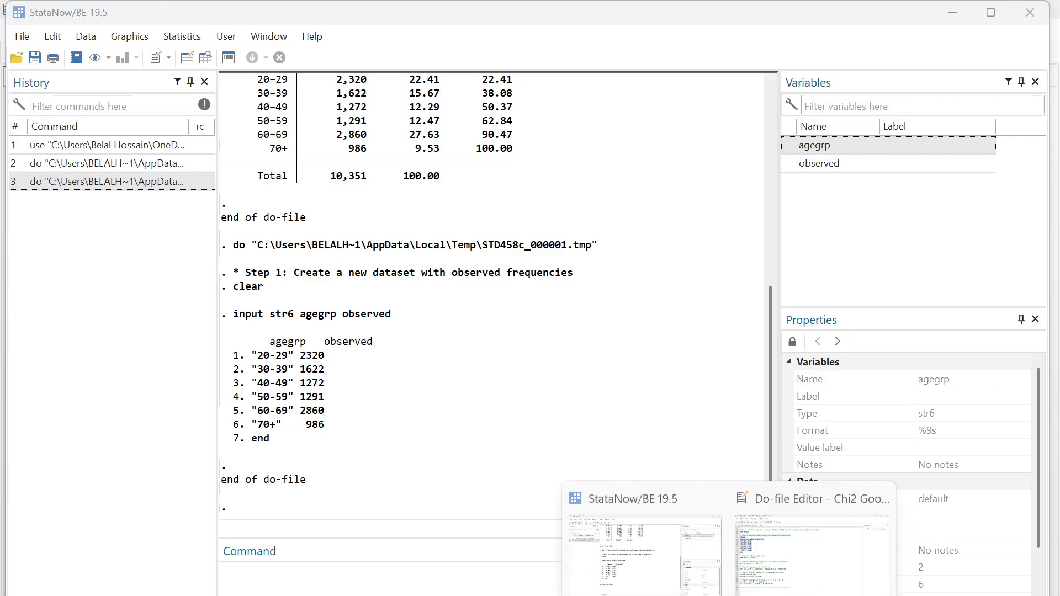
click(812, 555)
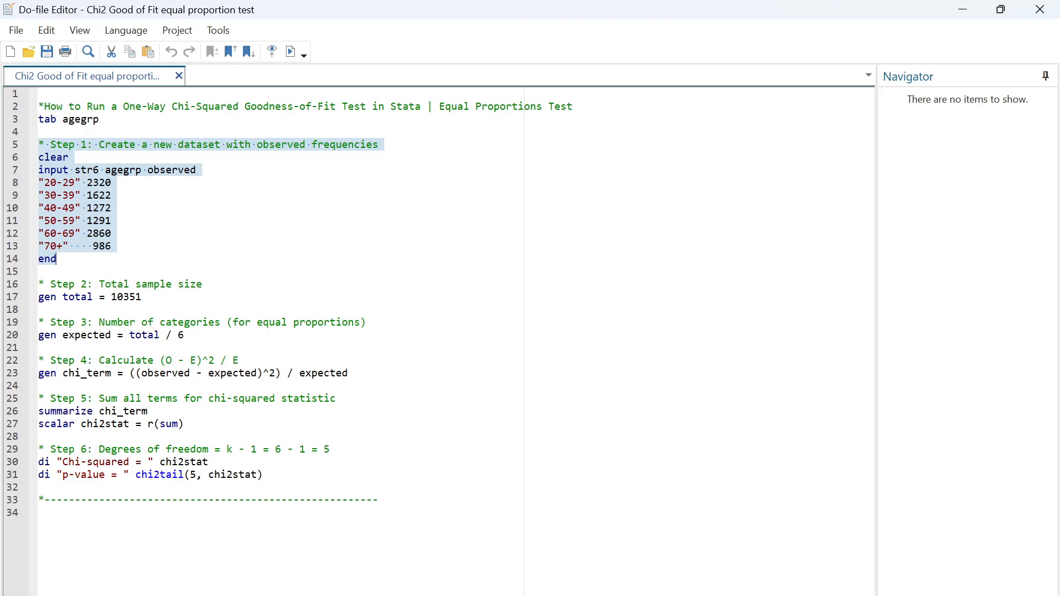
drag(141, 297, 39, 285)
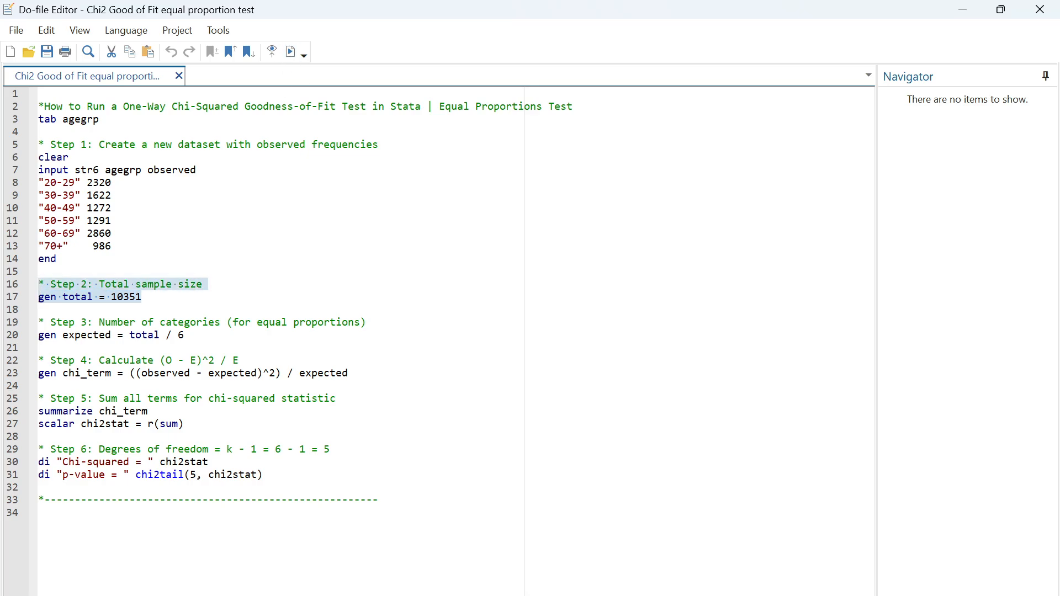
click(712, 498)
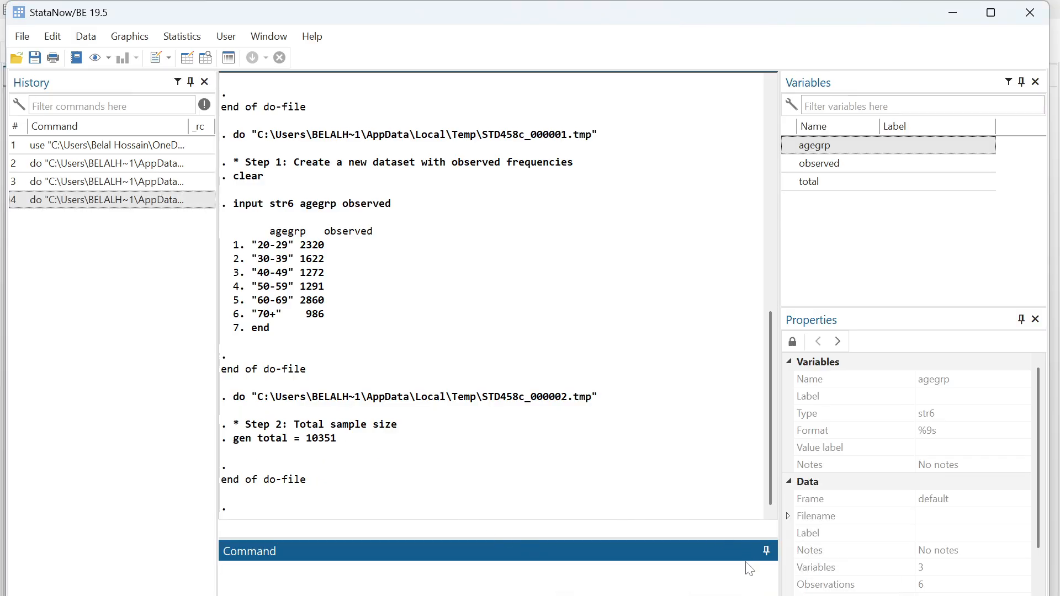
Step: Execute the Step 3 line gen expected = total / 6 from the do-file, check its output, and return to the do-file
click(861, 514)
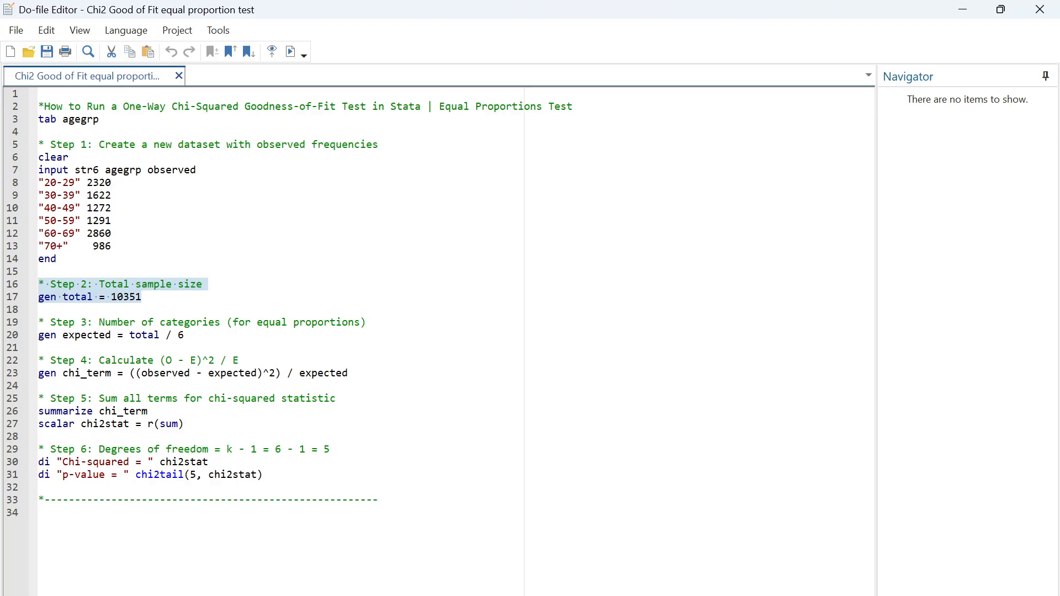
drag(34, 324, 185, 335)
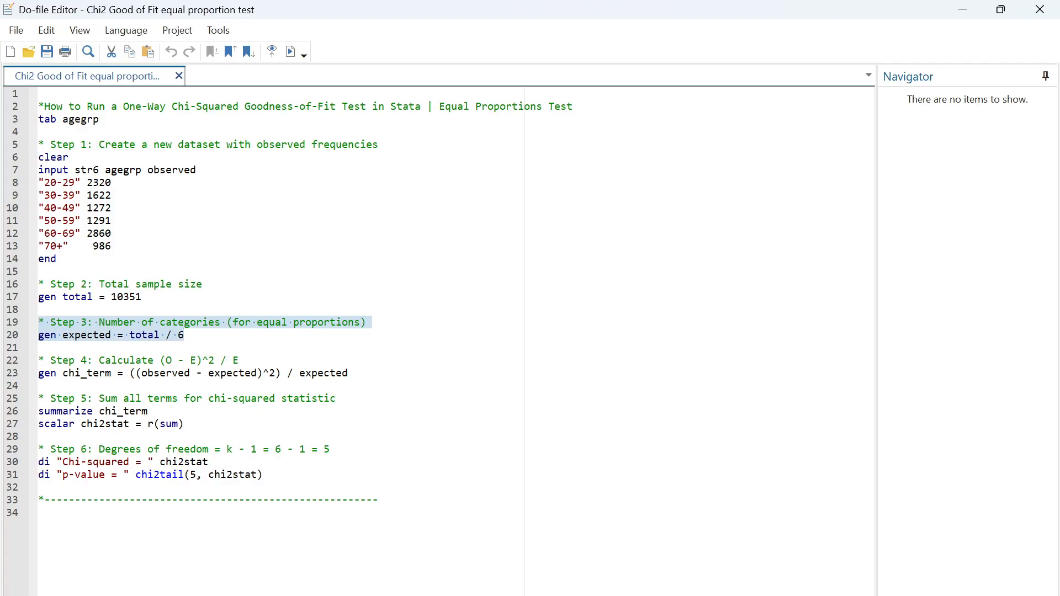
drag(111, 297, 142, 297)
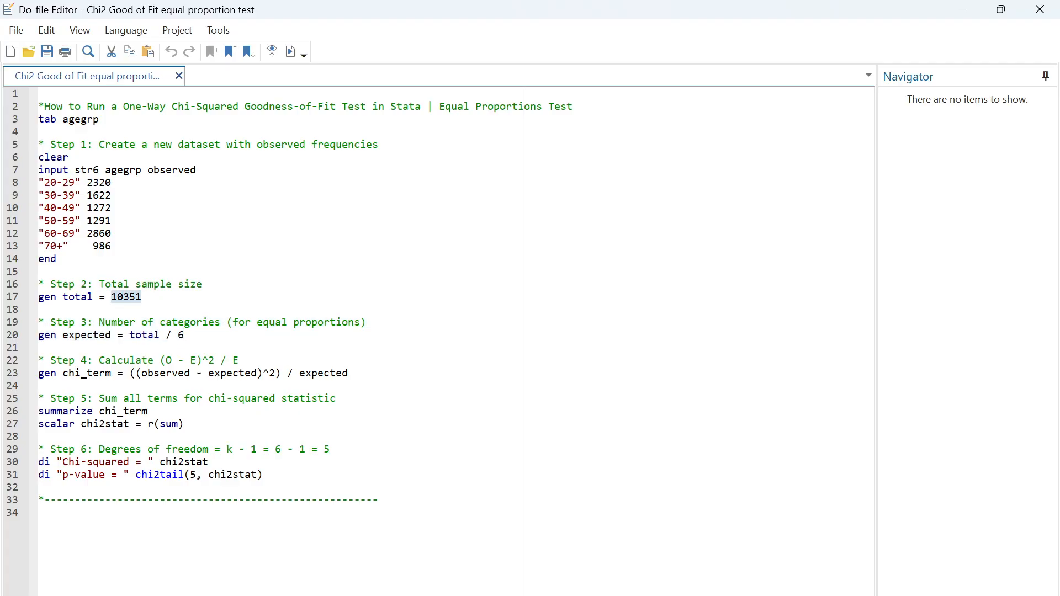
drag(178, 335, 184, 336)
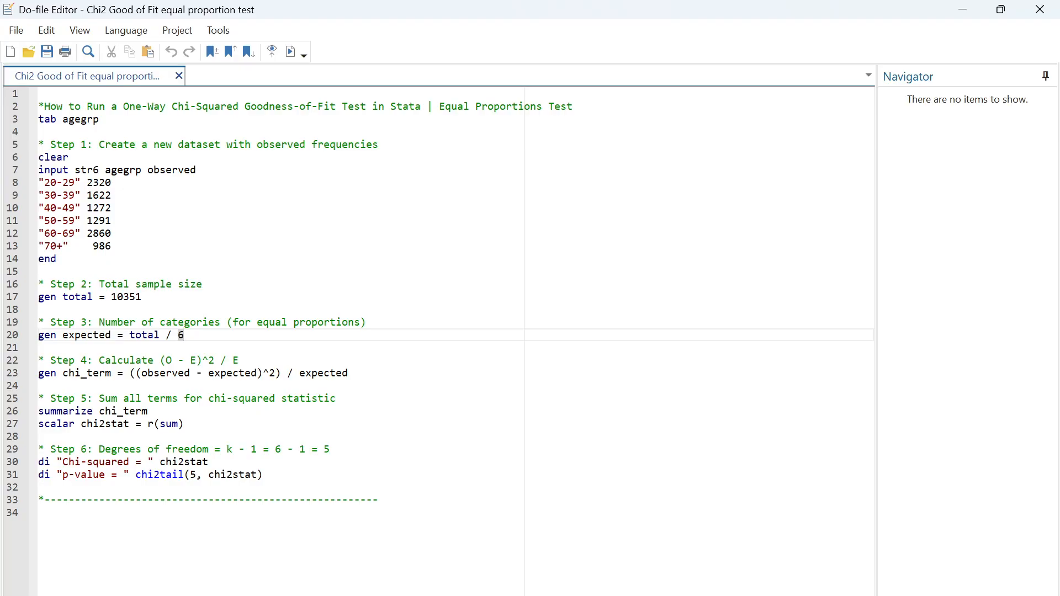
drag(184, 335, 38, 335)
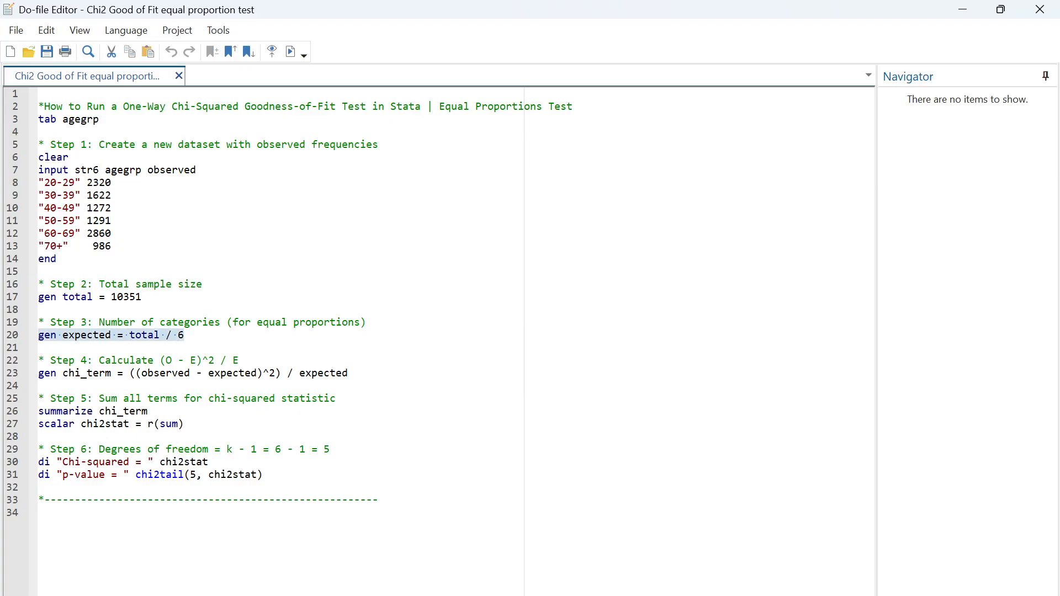
click(290, 53)
click(613, 544)
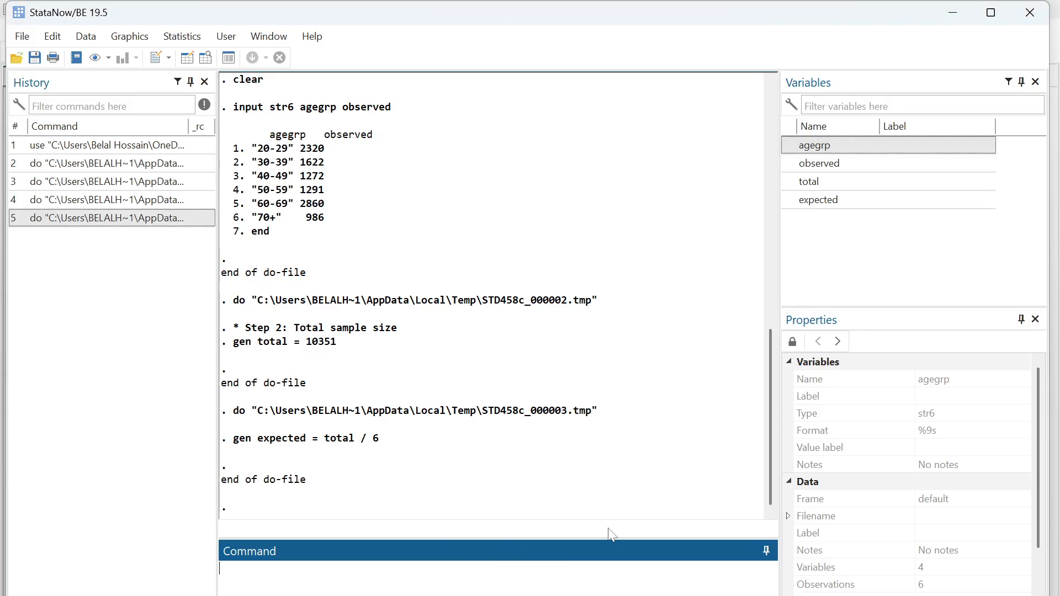
click(728, 595)
click(811, 563)
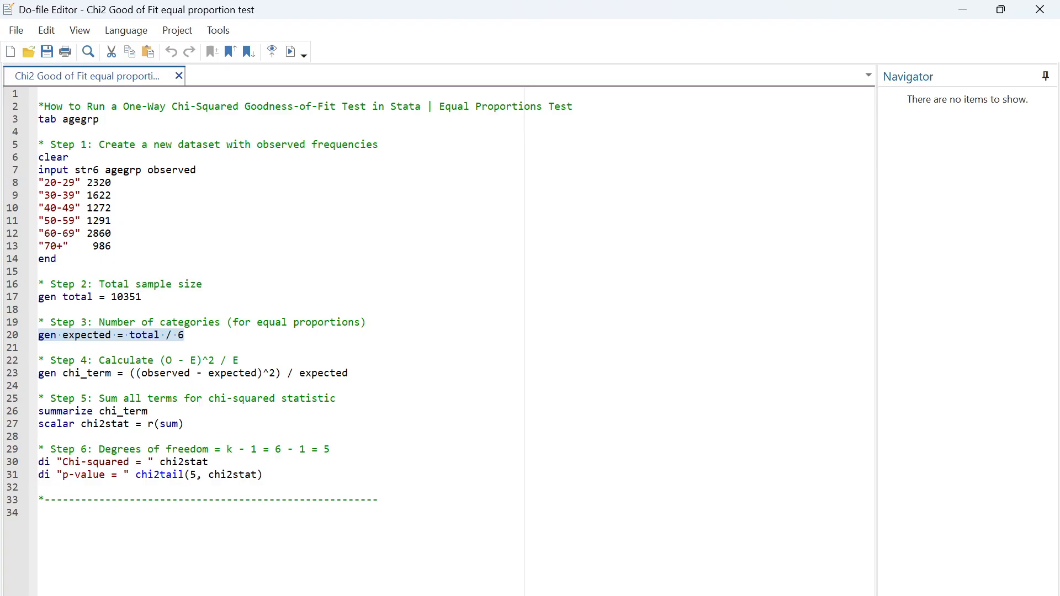
Step: Review the Step 4 chi_term formula in the do-file, relating its observed and expected terms to the group frequencies and the total sample size
double_click(87, 373)
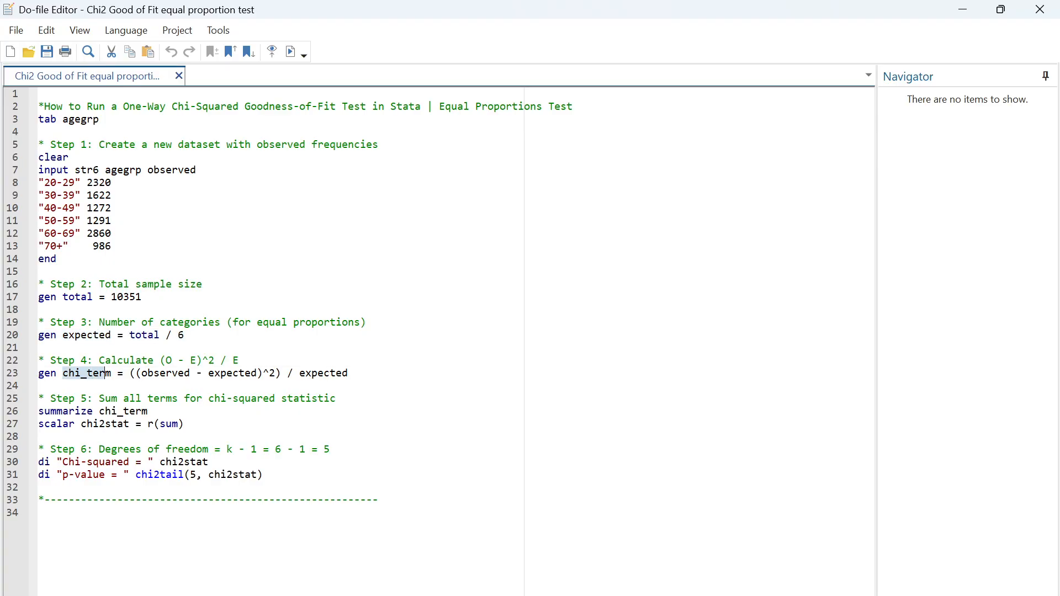
click(117, 373)
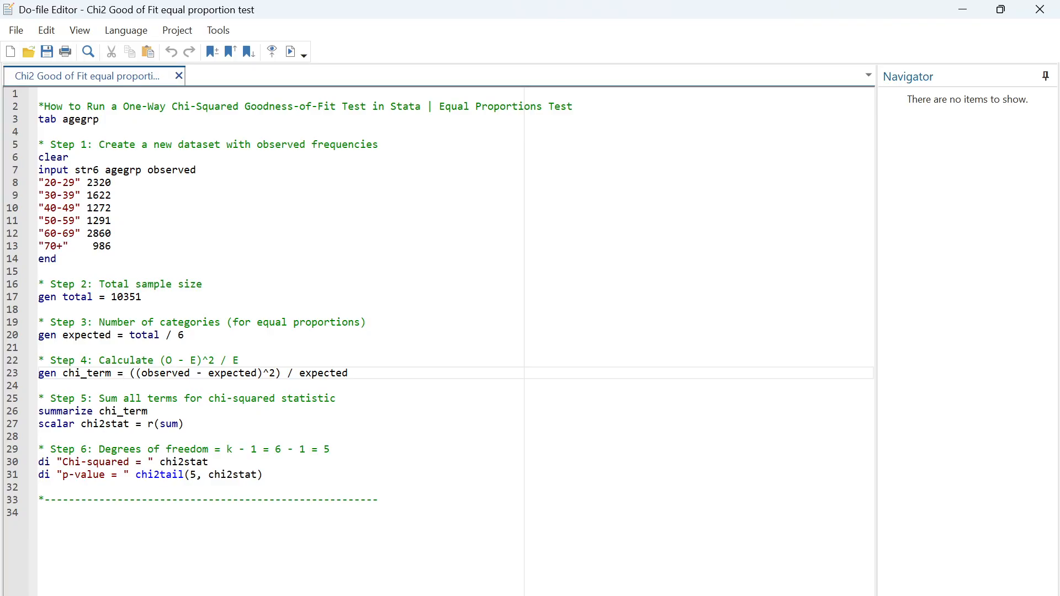
drag(87, 182, 111, 182)
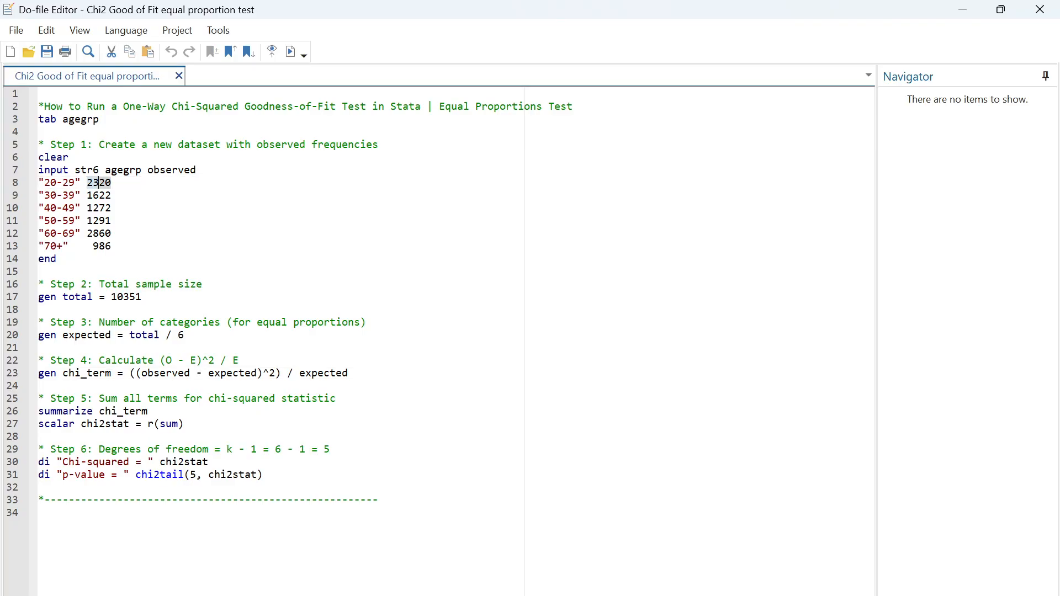
click(221, 373)
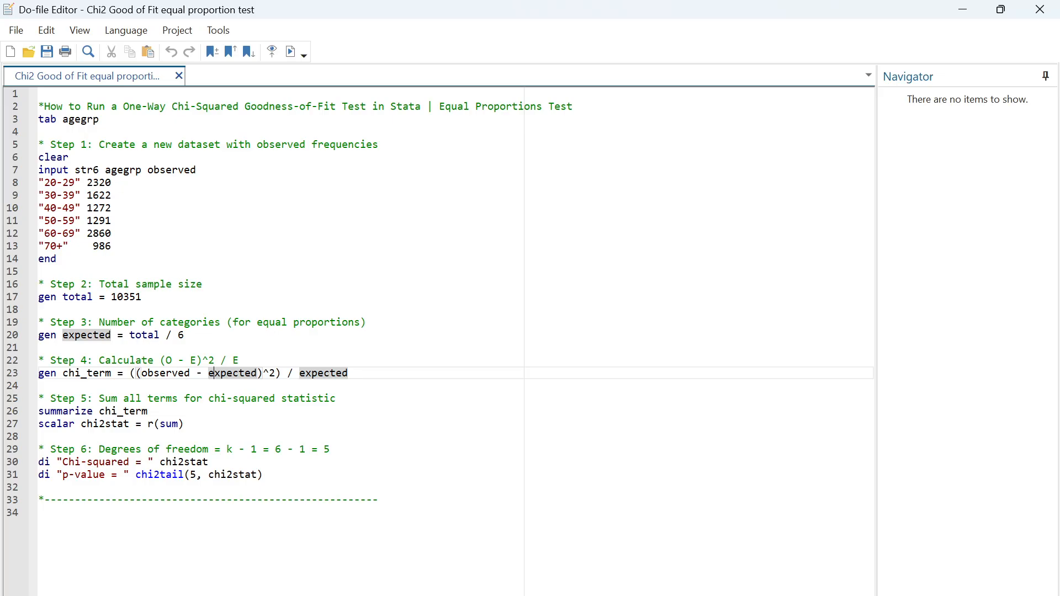
drag(112, 297, 142, 297)
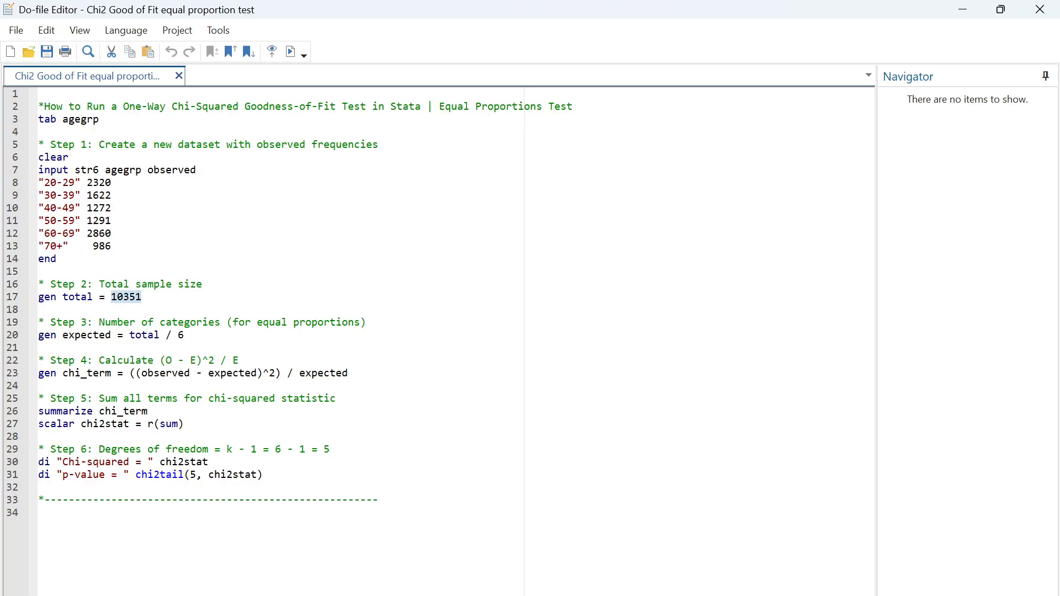
click(259, 373)
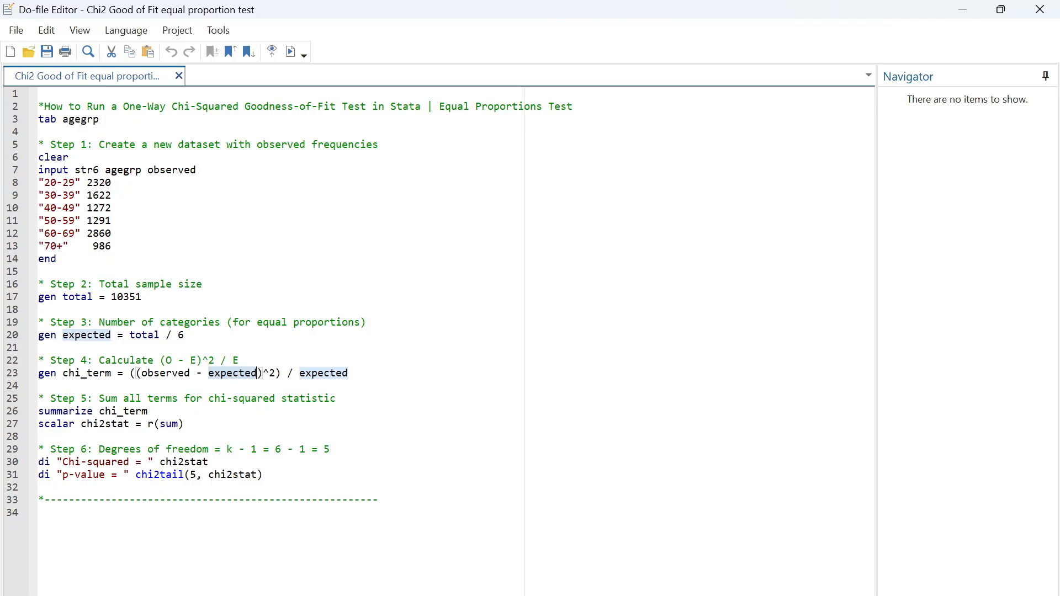
click(348, 373)
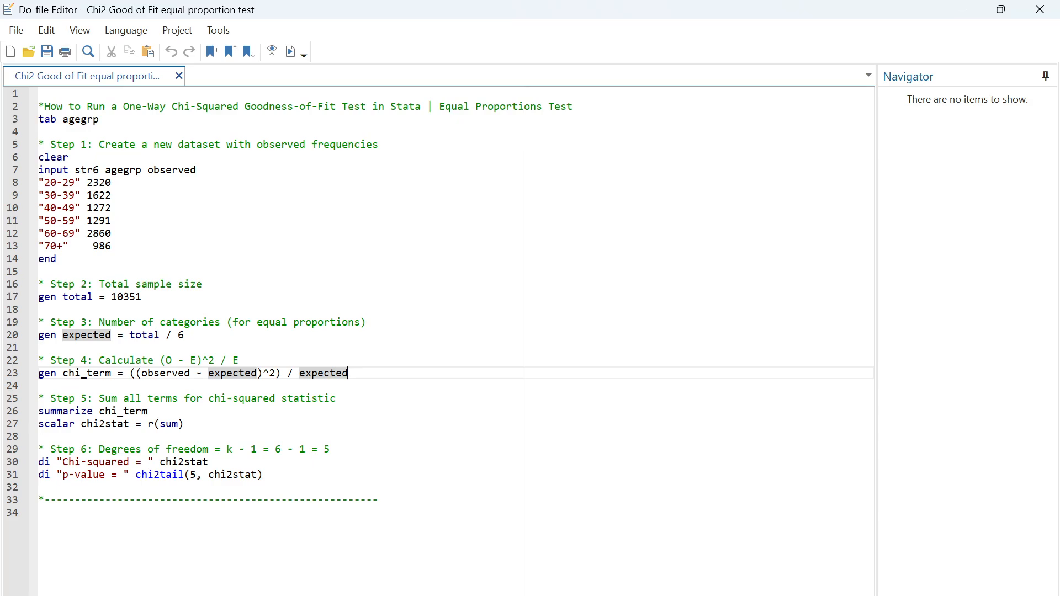
Step: Execute the Step 4 block with gen chi_term = ((observed - expected)^2) / expected, check its output, and return to the do-file
drag(38, 360, 348, 373)
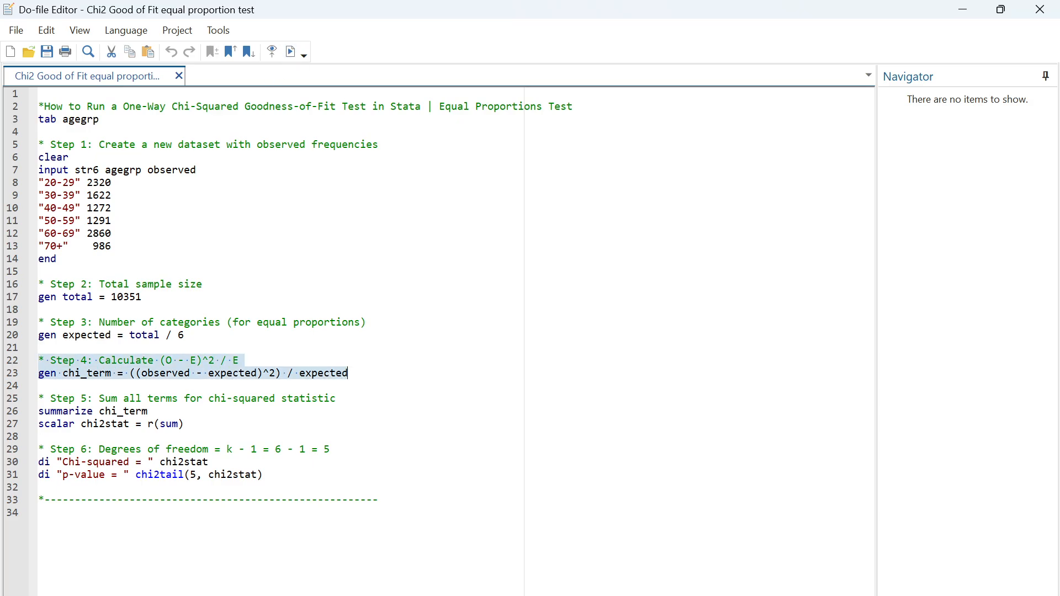
click(613, 563)
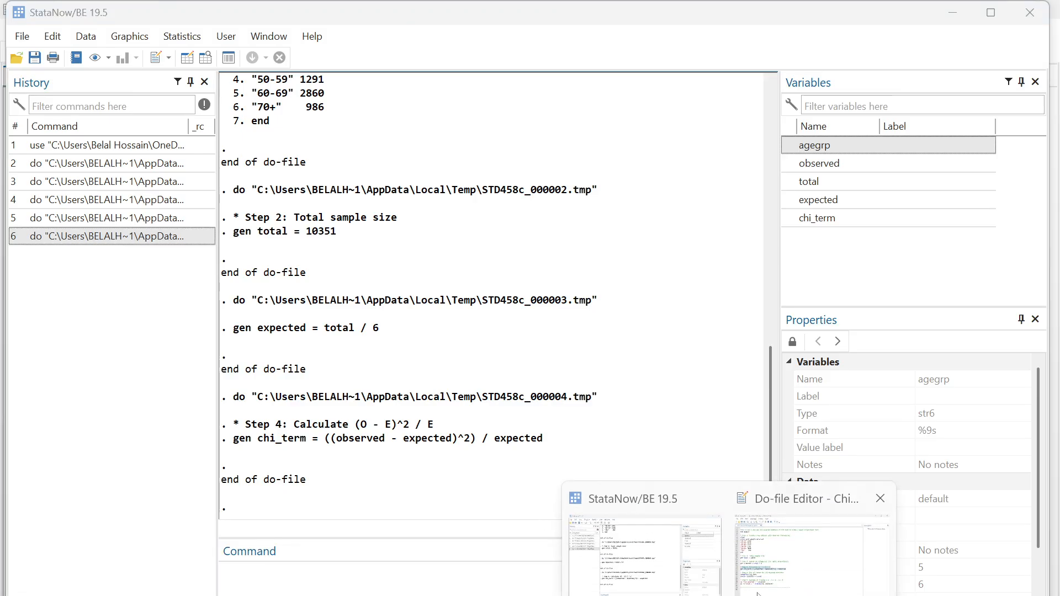
click(817, 544)
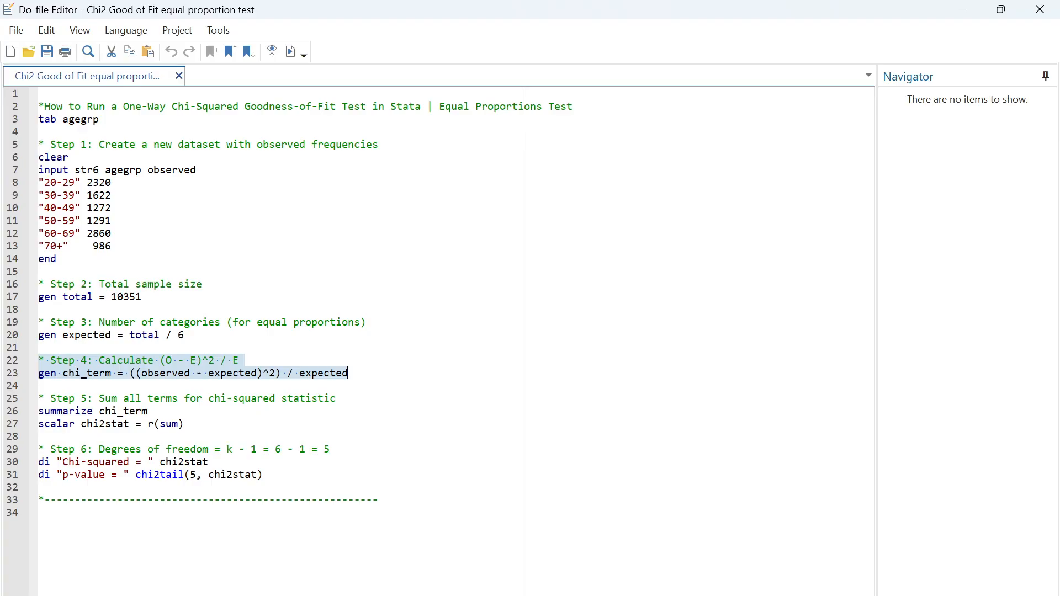
Step: Execute the Step 5 lines summarize chi_term and scalar chi2stat = r(sum) from the do-file and show their output
click(38, 412)
drag(39, 411, 184, 424)
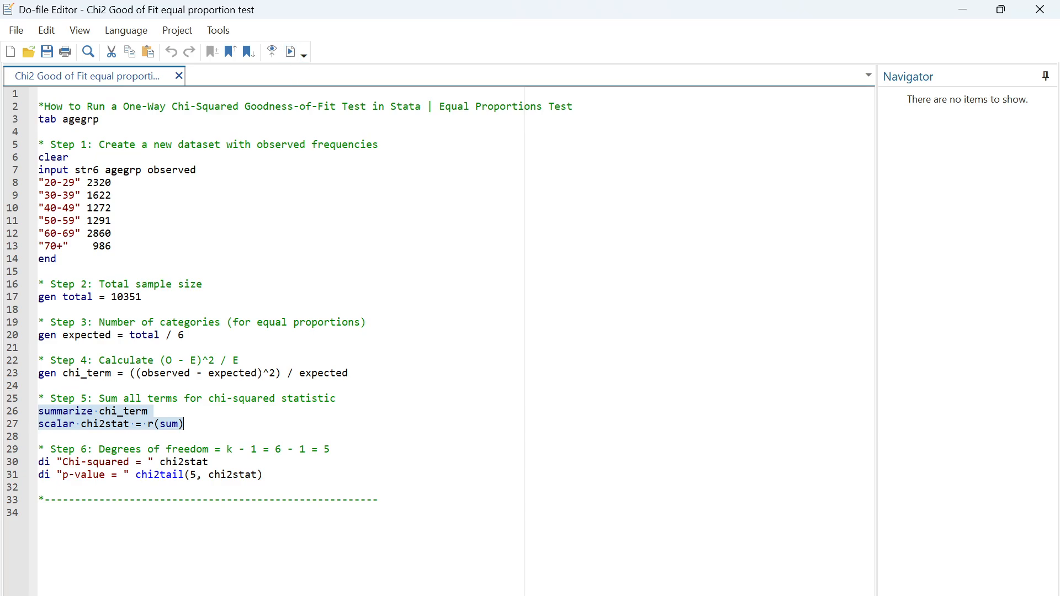
click(624, 525)
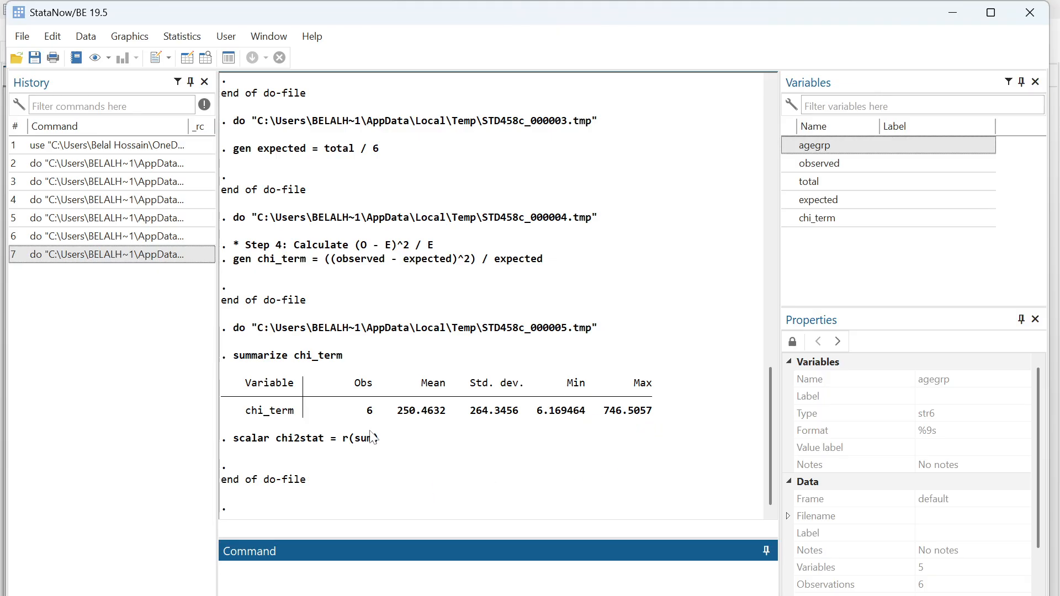
Step: Back in the do-file, execute the Step 6 block that displays chi2stat and the p-value from chi2tail(5, chi2stat), and show its output
mouse_move(780, 594)
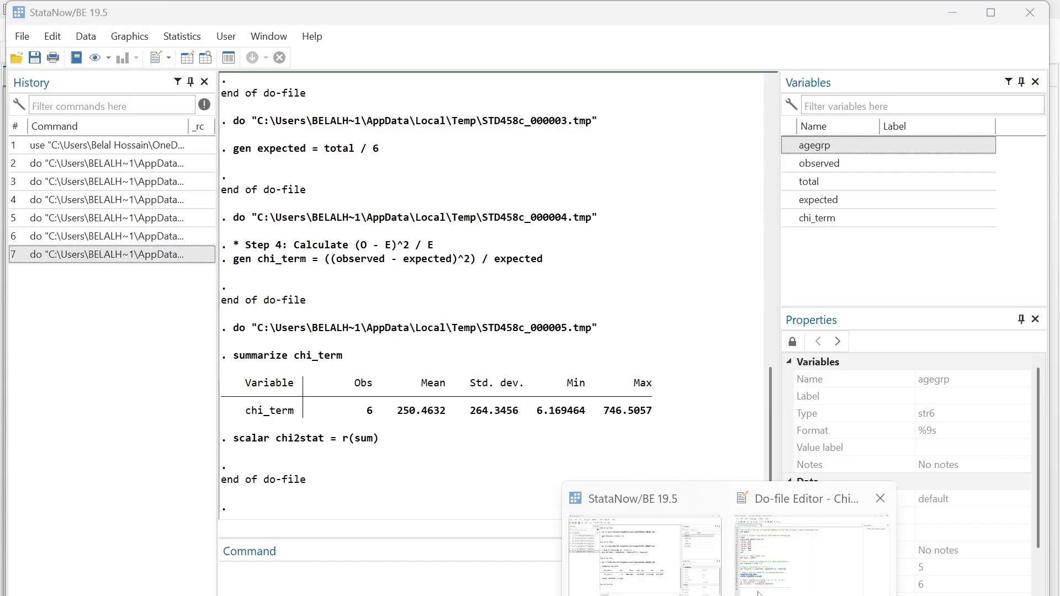
click(862, 547)
drag(263, 475, 38, 451)
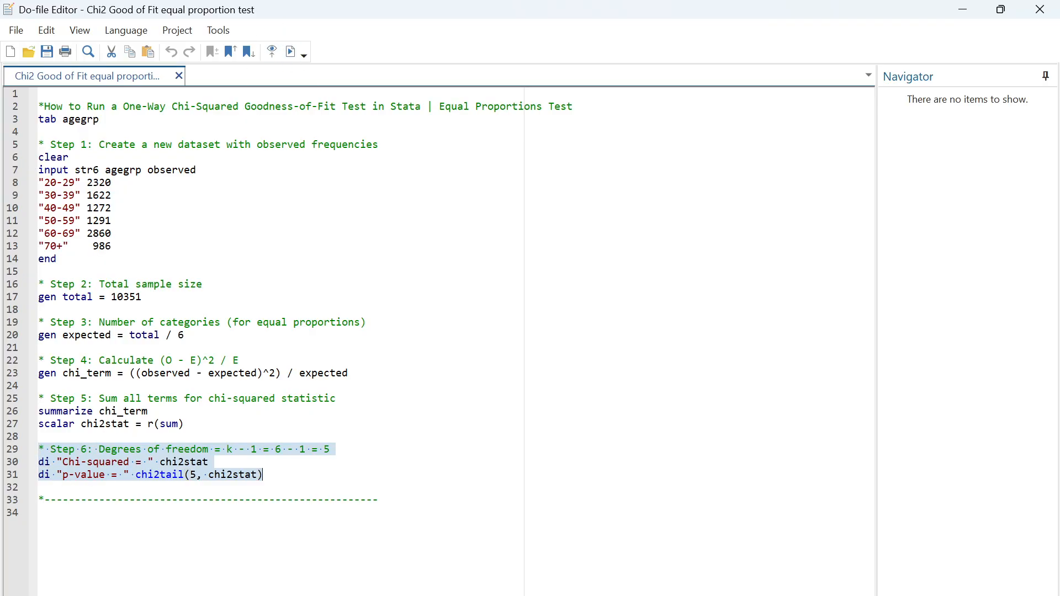
click(641, 552)
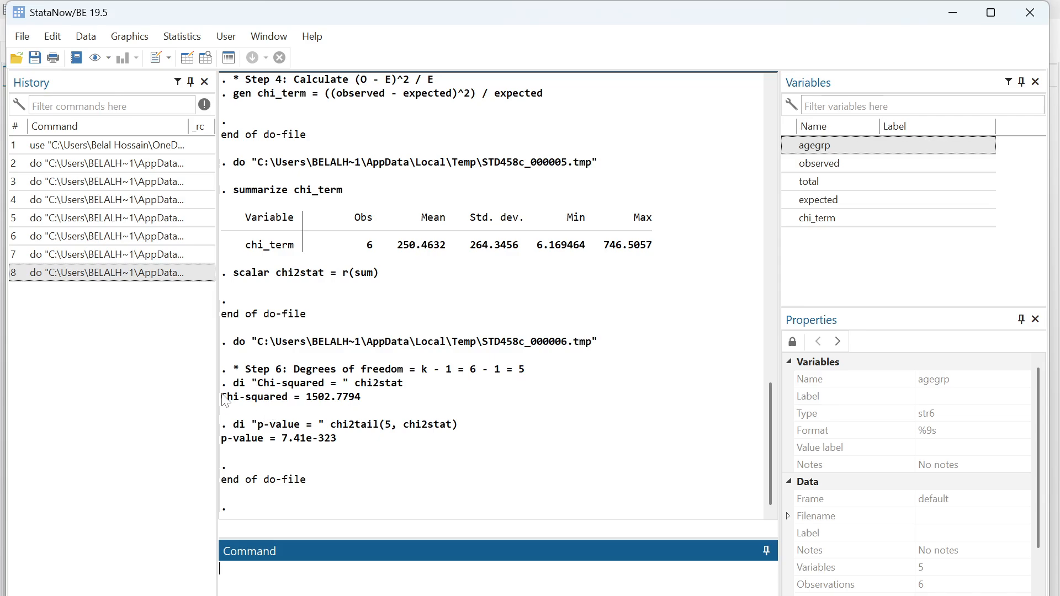
Step: Examine the chi-squared statistic and the p-value in the Step 6 output
drag(221, 397, 362, 401)
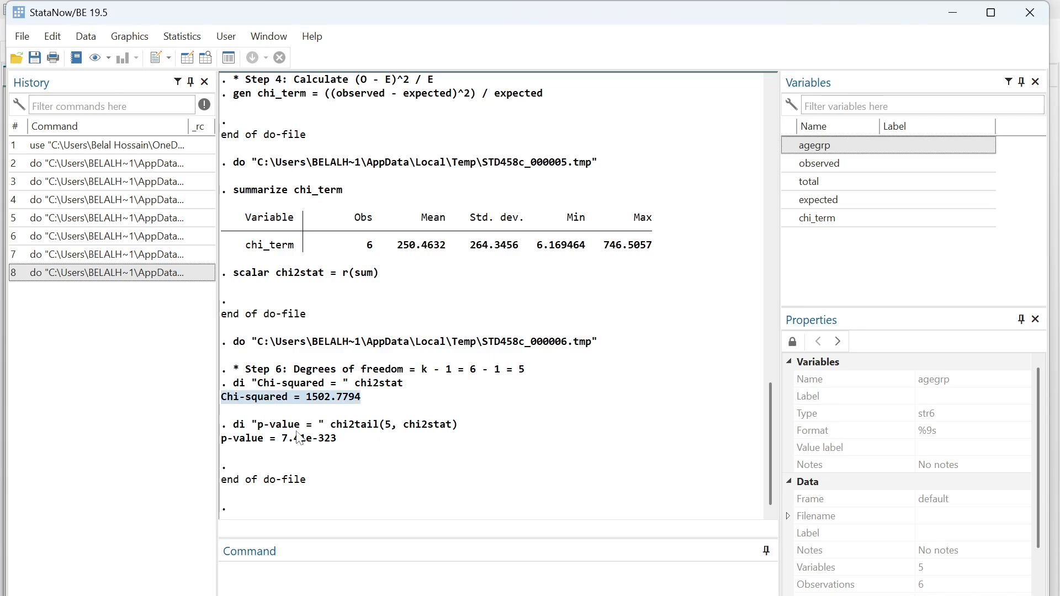
drag(221, 439, 338, 443)
click(334, 445)
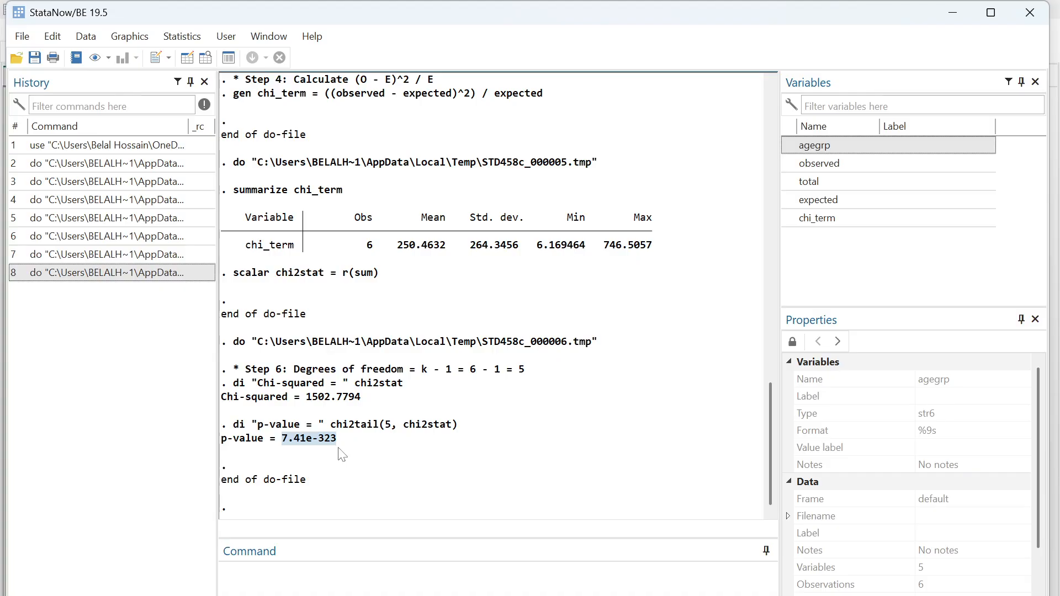
click(338, 447)
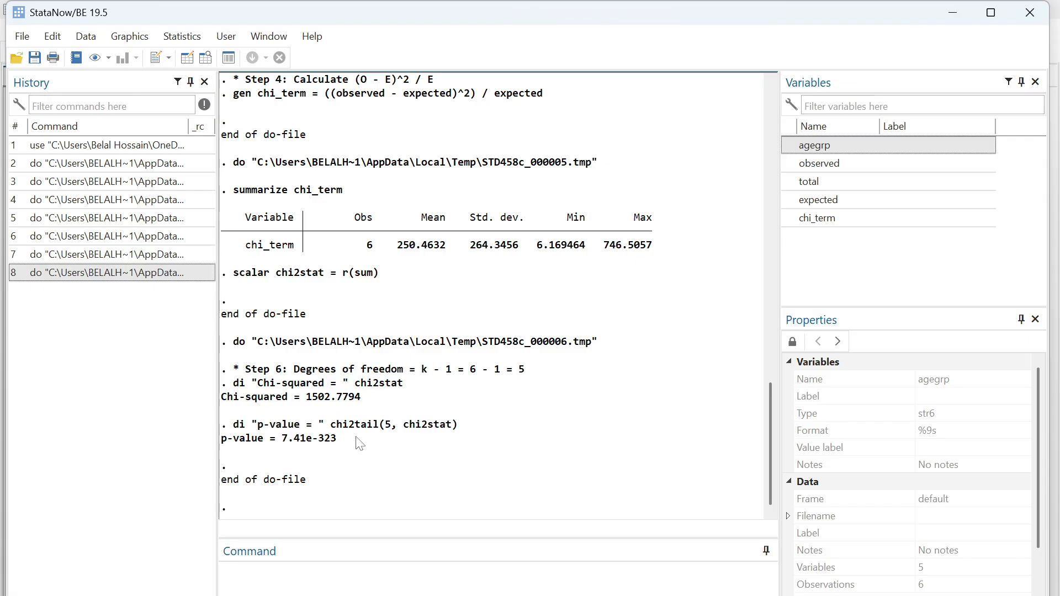
drag(301, 398, 353, 400)
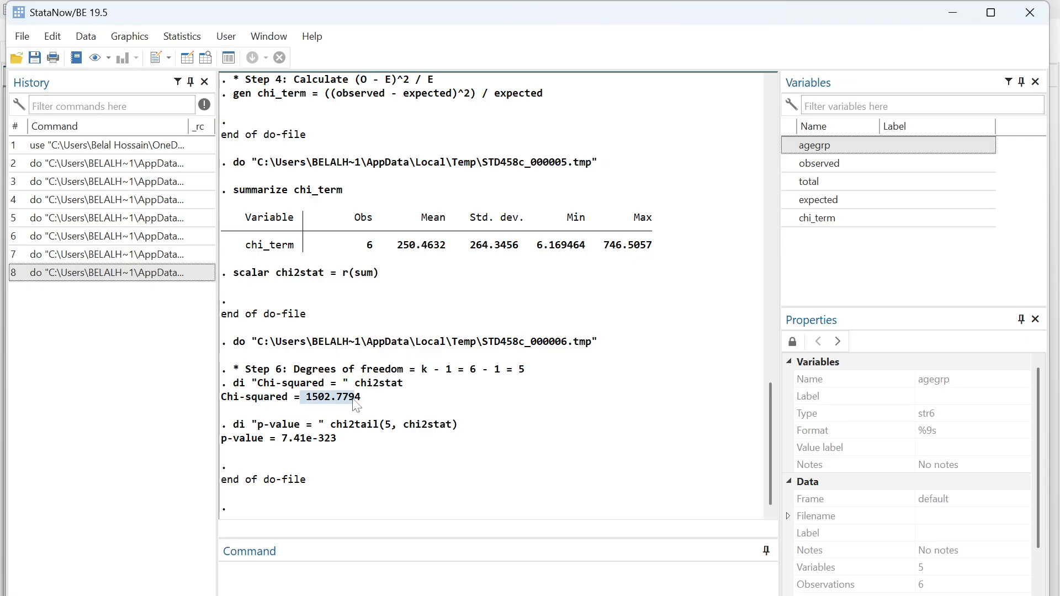
click(345, 434)
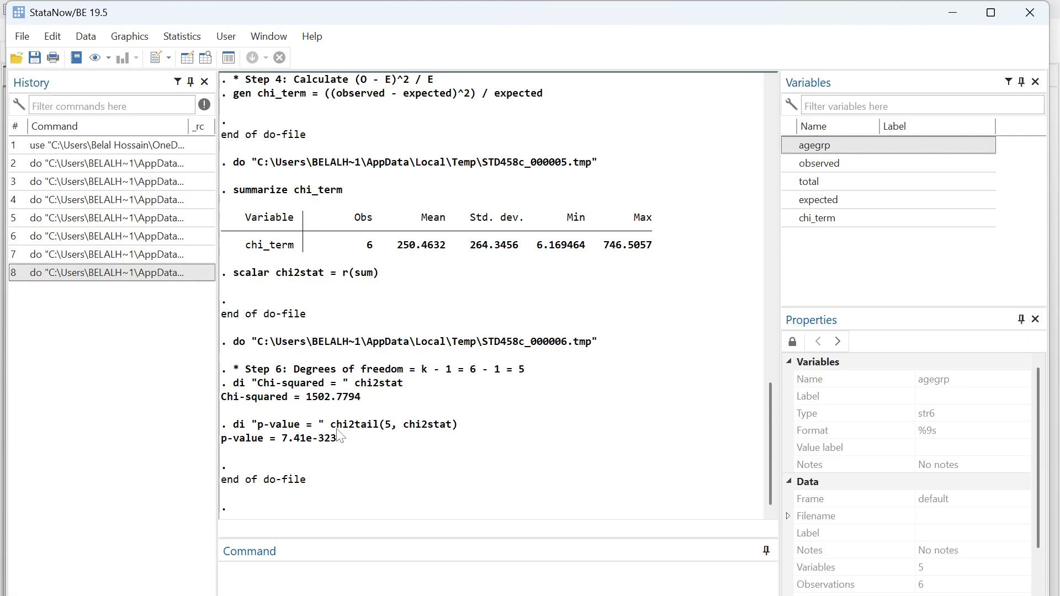